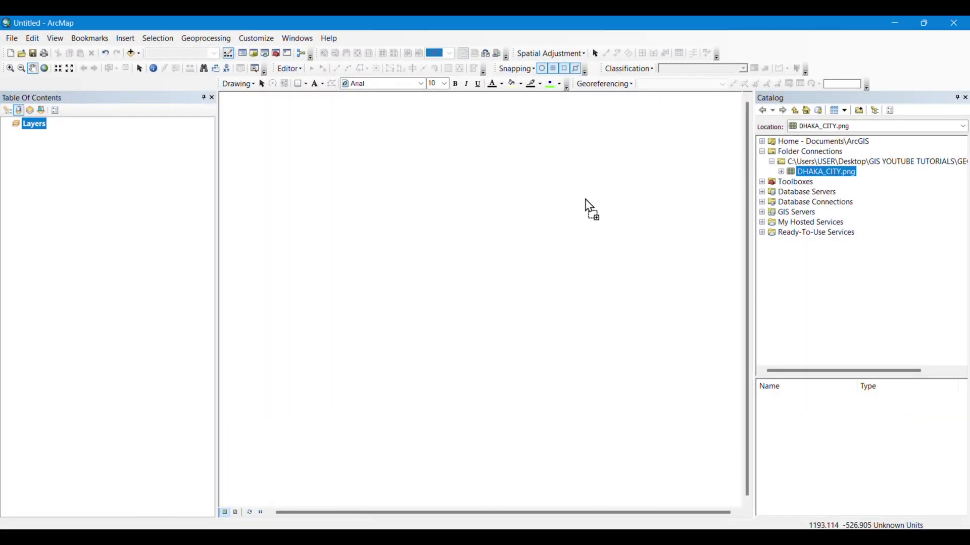
# Add DHAKA_CITY.png to the map and dismiss the Unknown Spatial Reference warning.
pyautogui.moveTo(838, 175); pyautogui.dragTo(542, 227)
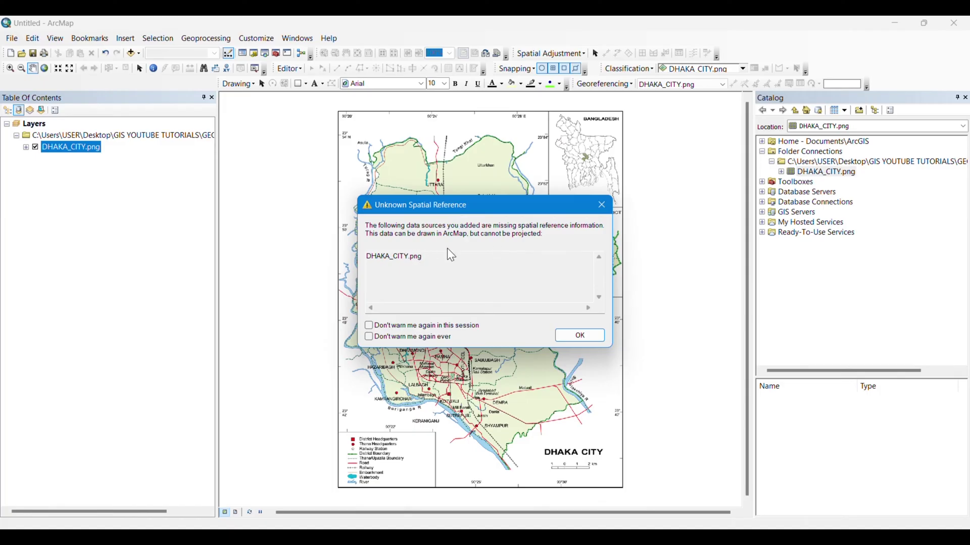
pyautogui.click(602, 204)
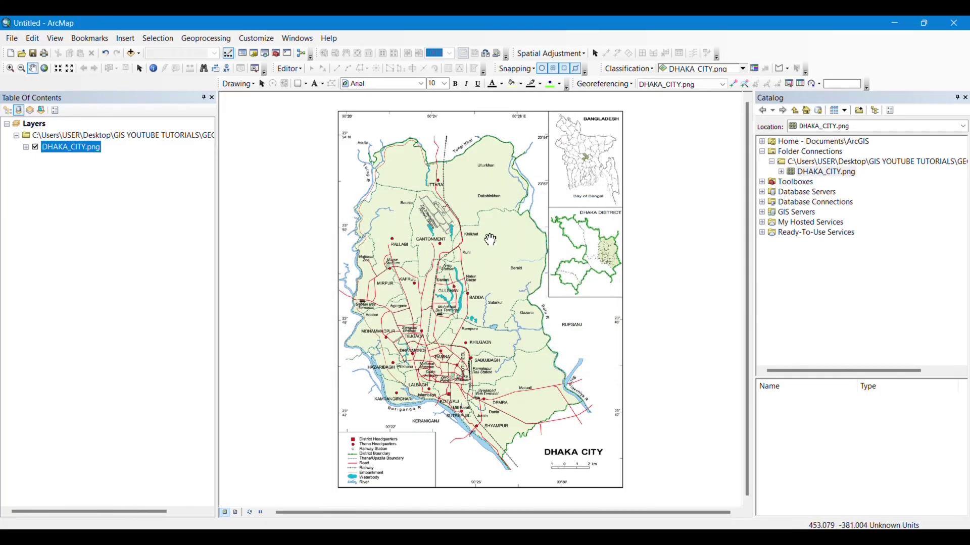
# Set the Layers data frame's coordinate system to WGS 1984 UTM Zone 45N, in meters.
pyautogui.rightClick(35, 127)
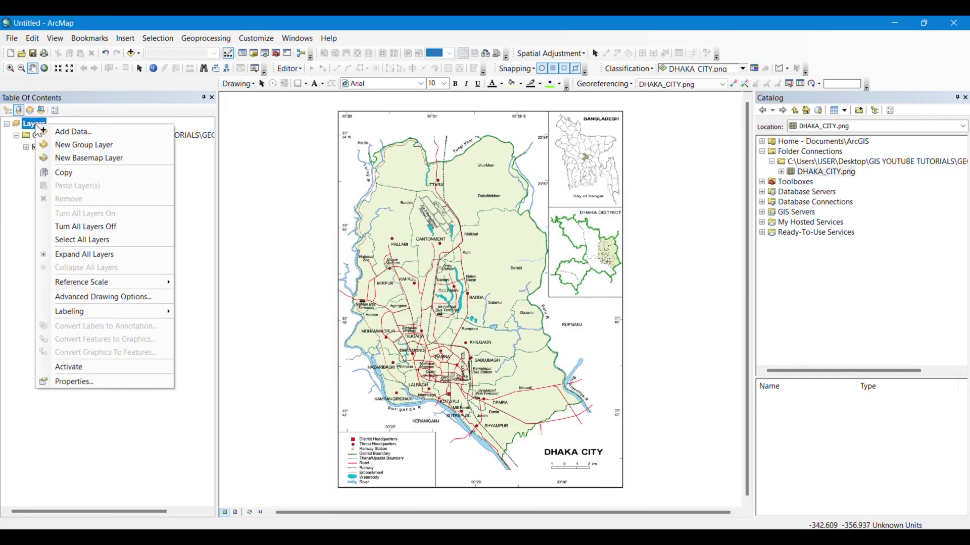
pyautogui.click(90, 378)
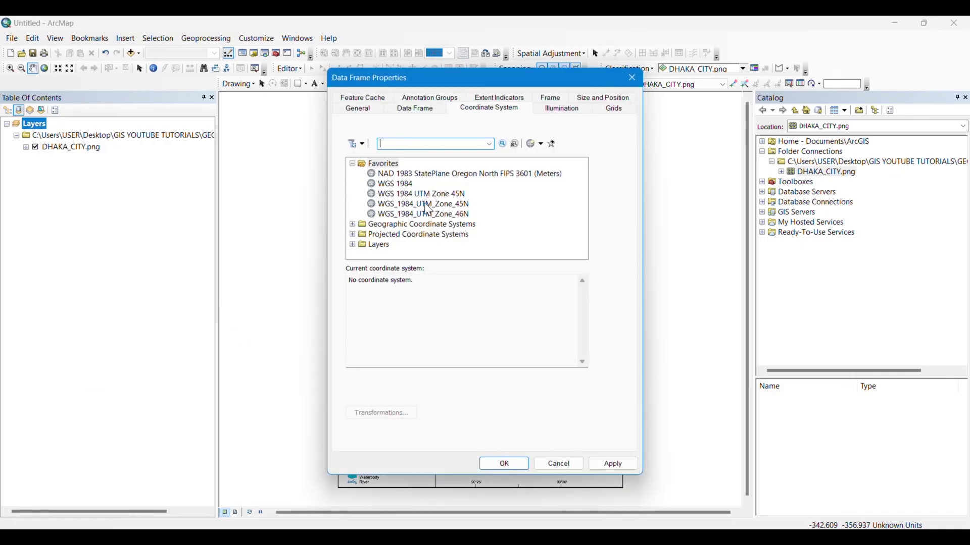
pyautogui.click(415, 110)
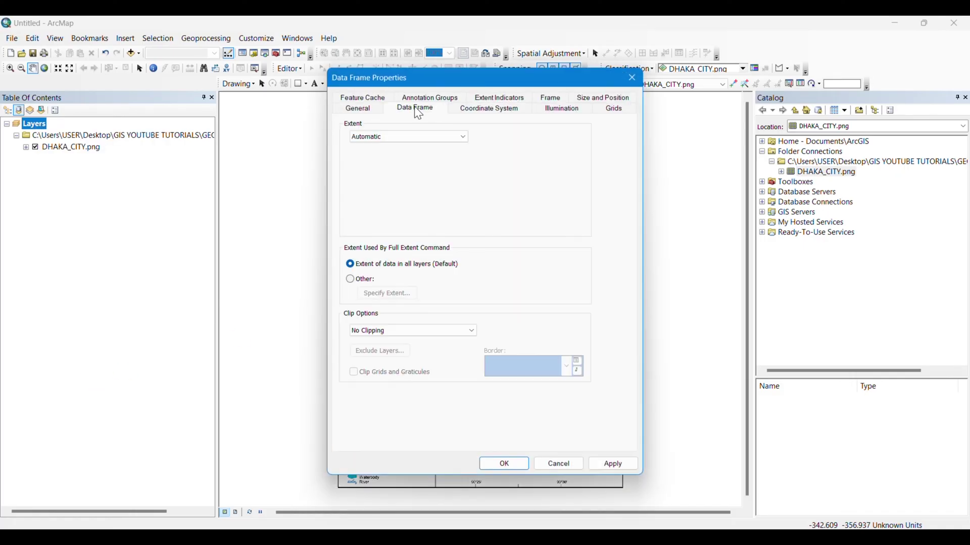
pyautogui.click(480, 110)
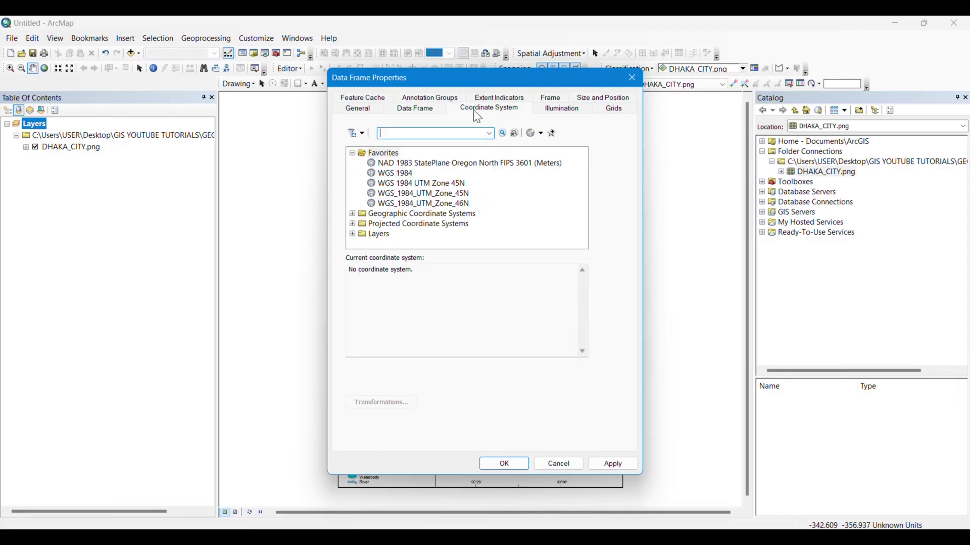
pyautogui.click(436, 185)
pyautogui.moveTo(478, 71); pyautogui.dragTo(271, 70)
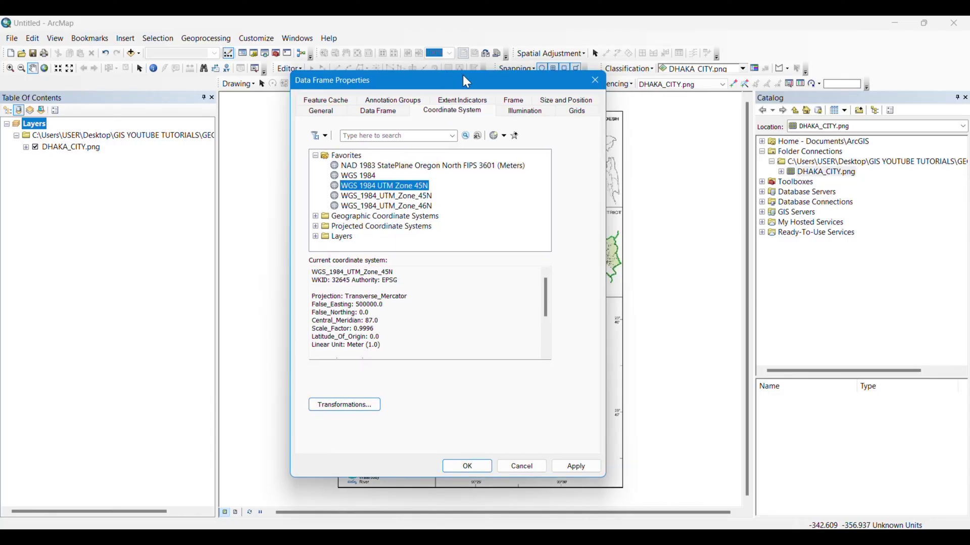
pyautogui.click(316, 465)
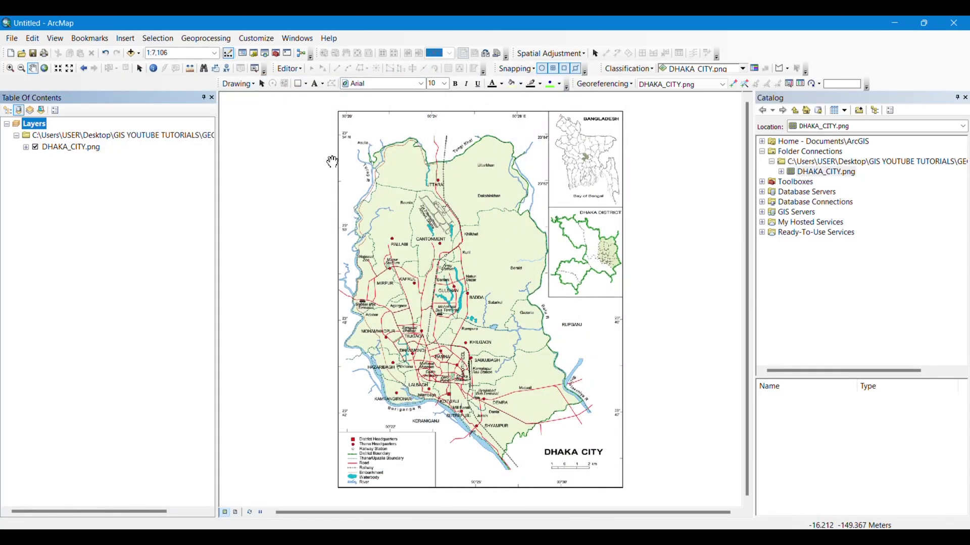
pyautogui.scroll(1, 412, 127)
pyautogui.scroll(1, 412, 127)
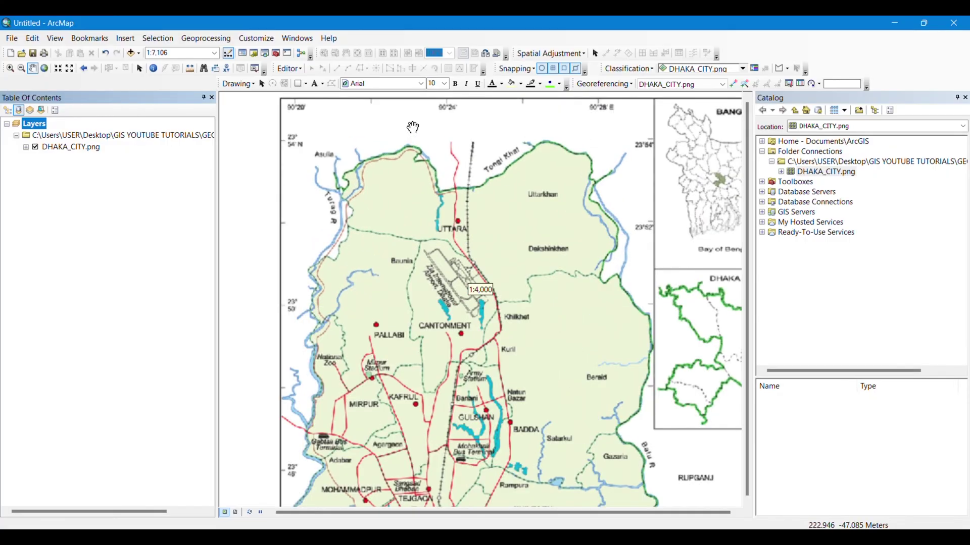
pyautogui.scroll(1, 412, 127)
pyautogui.scroll(1, 320, 179)
# Pan to the map's top-left border so the 90°20'E and 23°54'N labels are readable.
pyautogui.moveTo(308, 173); pyautogui.dragTo(337, 261)
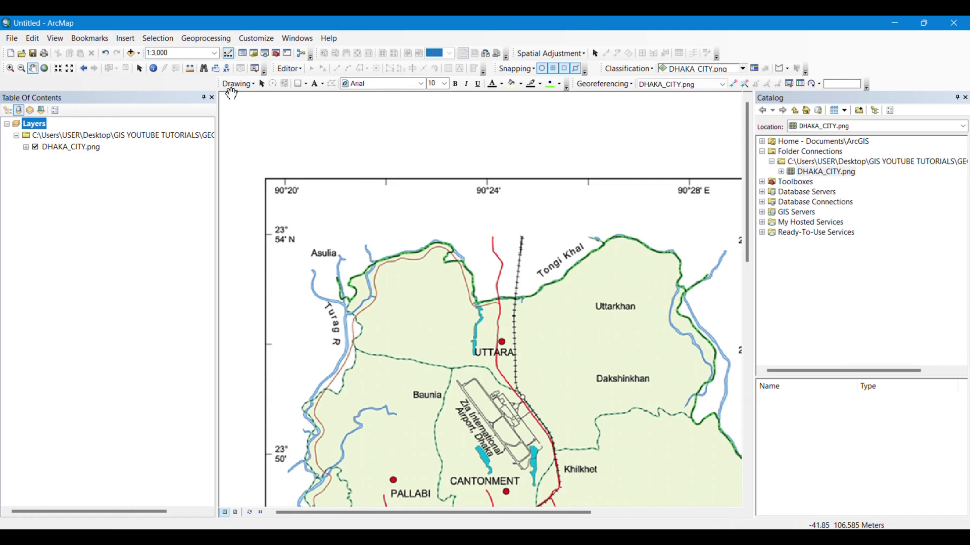
pyautogui.rightClick(193, 84)
pyautogui.click(364, 119)
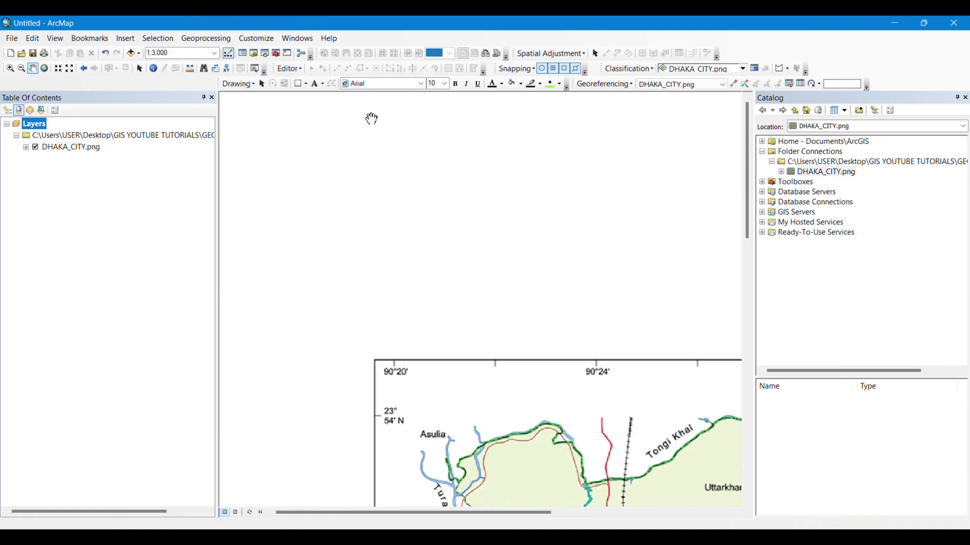
# Draw a rectangle from the map frame's top-left corner down to the 23°54'N line.
pyautogui.moveTo(463, 279); pyautogui.dragTo(383, 155)
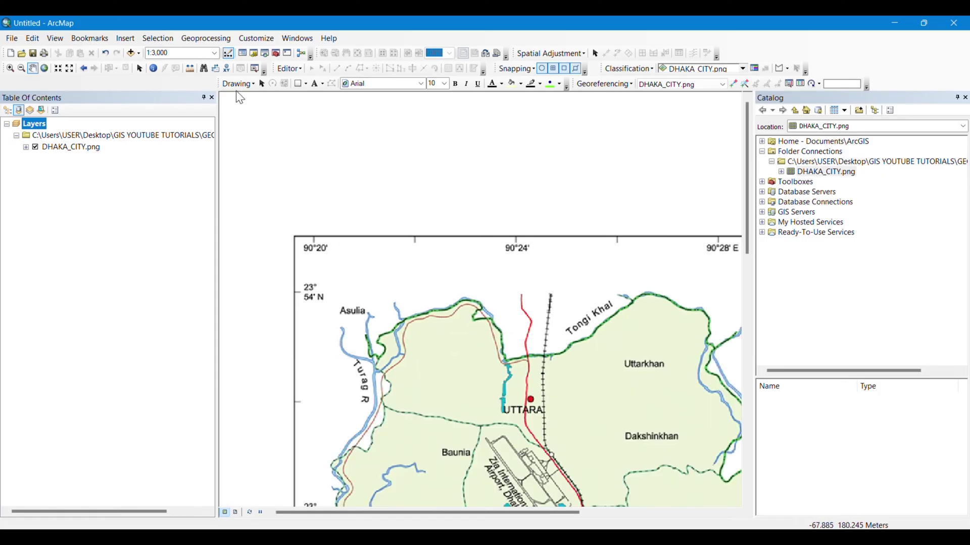
pyautogui.click(298, 84)
pyautogui.scroll(1, 316, 251)
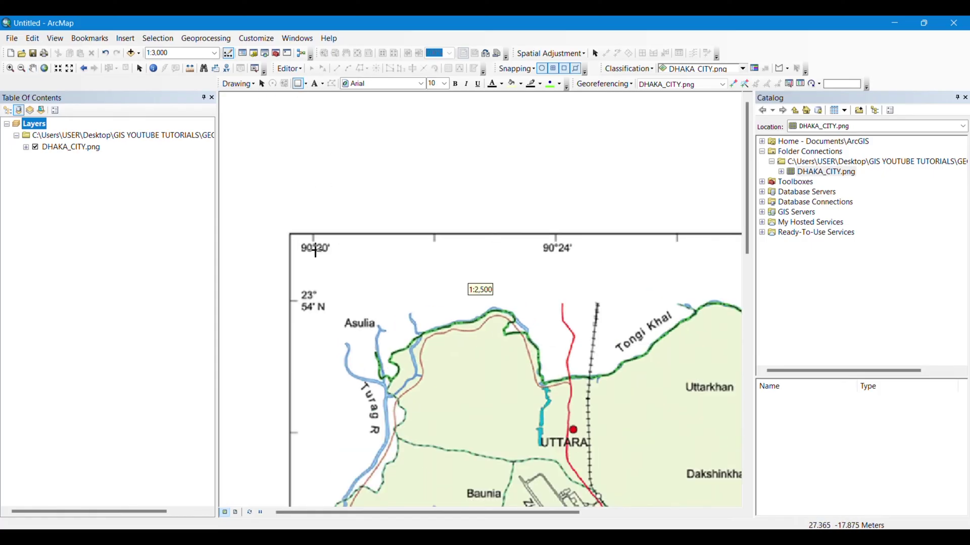
pyautogui.scroll(1, 293, 238)
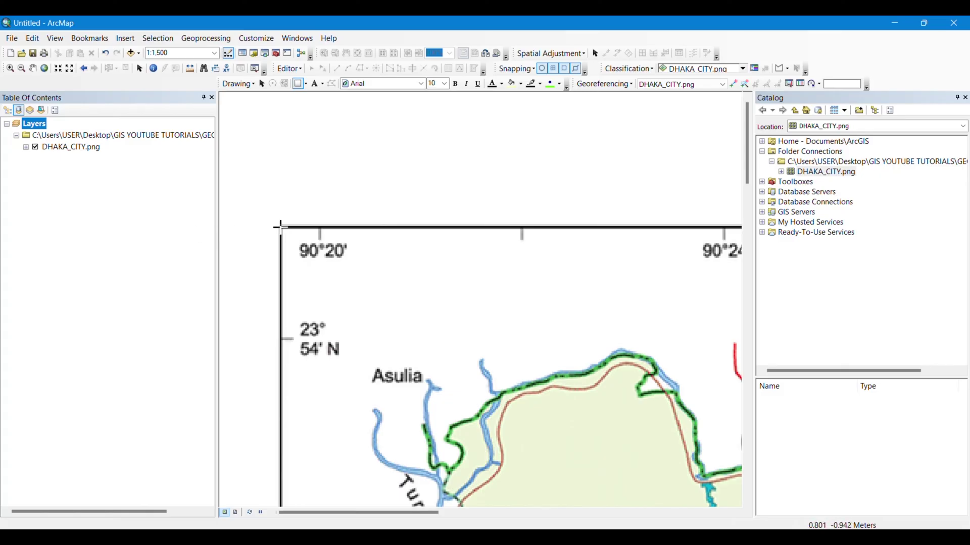
pyautogui.moveTo(285, 230)
pyautogui.mouseDown()
pyautogui.moveTo(724, 350)
pyautogui.moveTo(724, 339)
pyautogui.mouseUp()
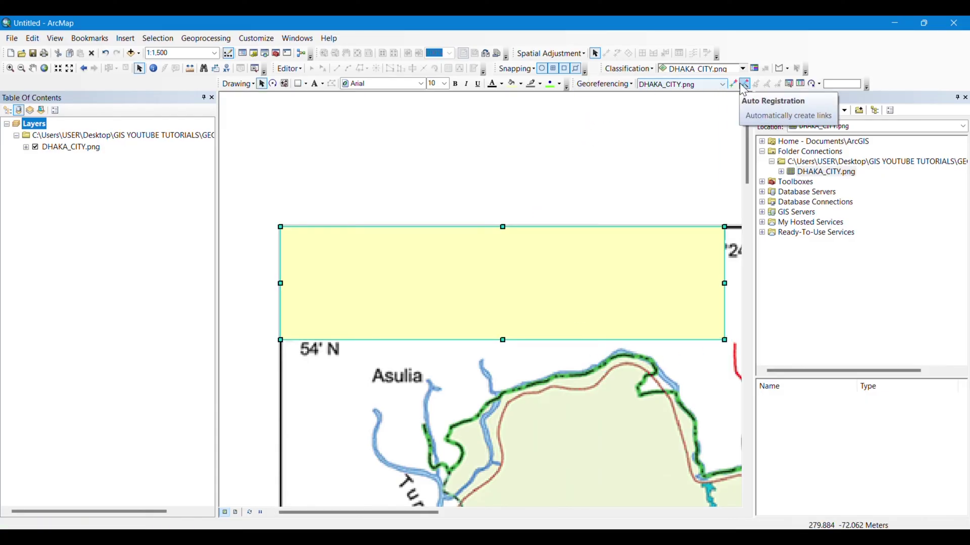
# Place a control point at the rectangle's lower-right corner and confirm its DMS coordinates.
pyautogui.rightClick(181, 82)
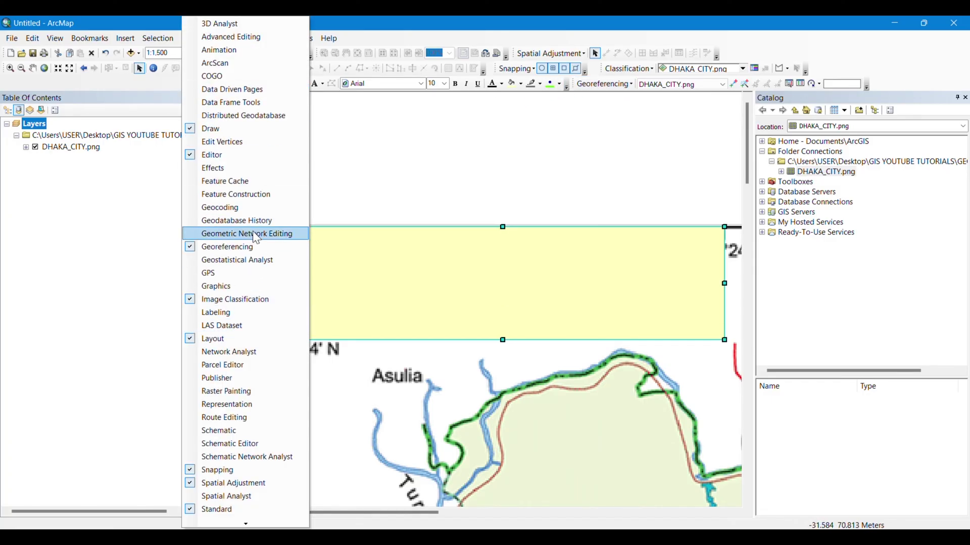
pyautogui.click(733, 84)
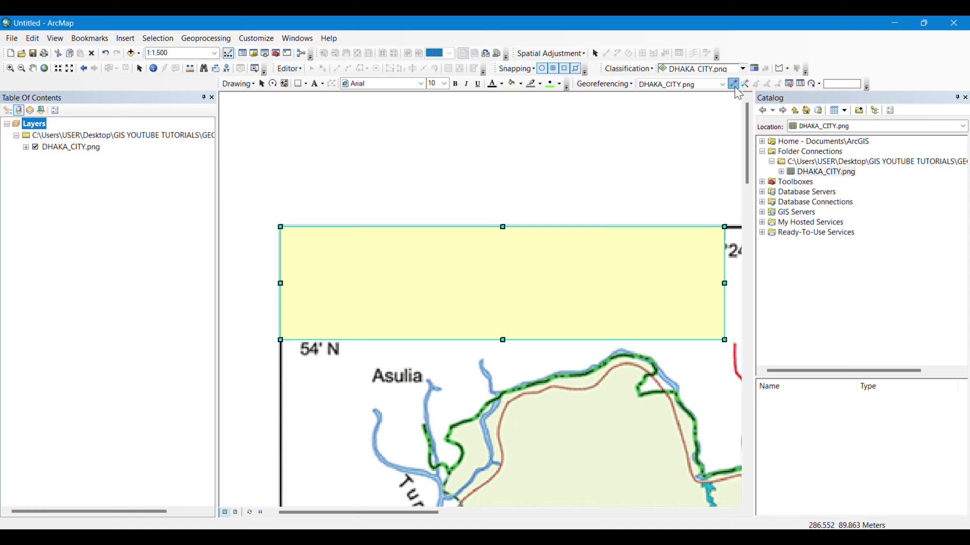
pyautogui.moveTo(642, 238)
pyautogui.mouseDown()
pyautogui.moveTo(414, 162)
pyautogui.moveTo(456, 242)
pyautogui.mouseUp()
pyautogui.scroll(3, 455, 241)
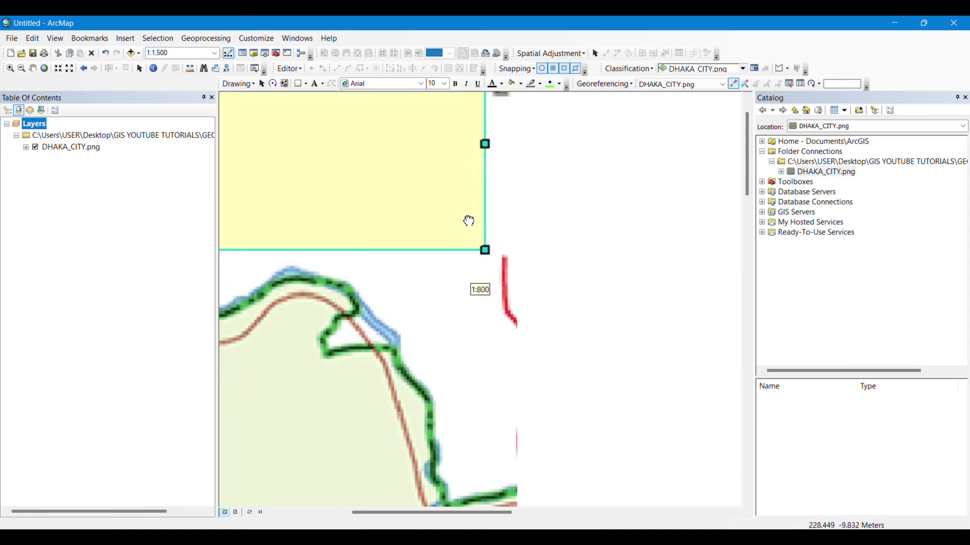
pyautogui.scroll(2, 469, 223)
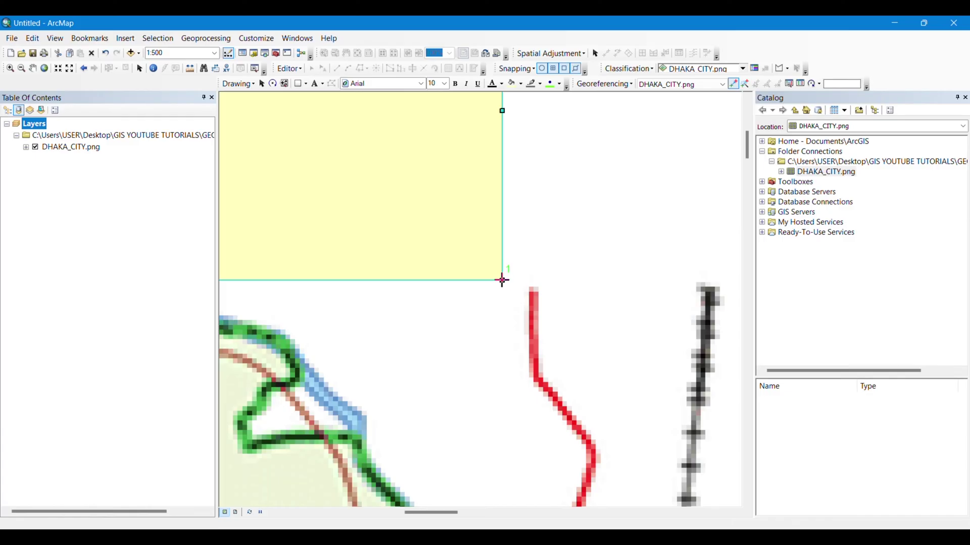
pyautogui.rightClick(501, 280)
pyautogui.click(527, 300)
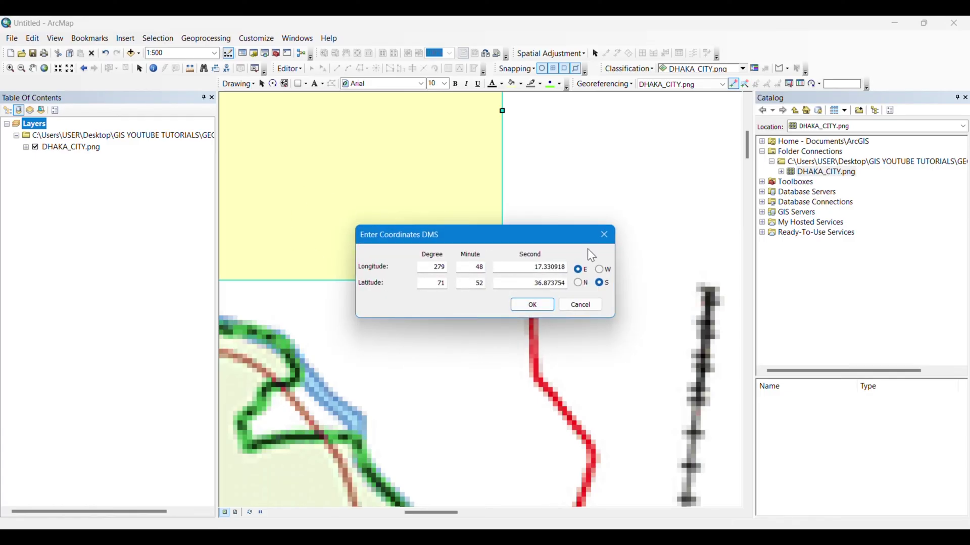
pyautogui.click(603, 238)
pyautogui.scroll(1, 381, 214)
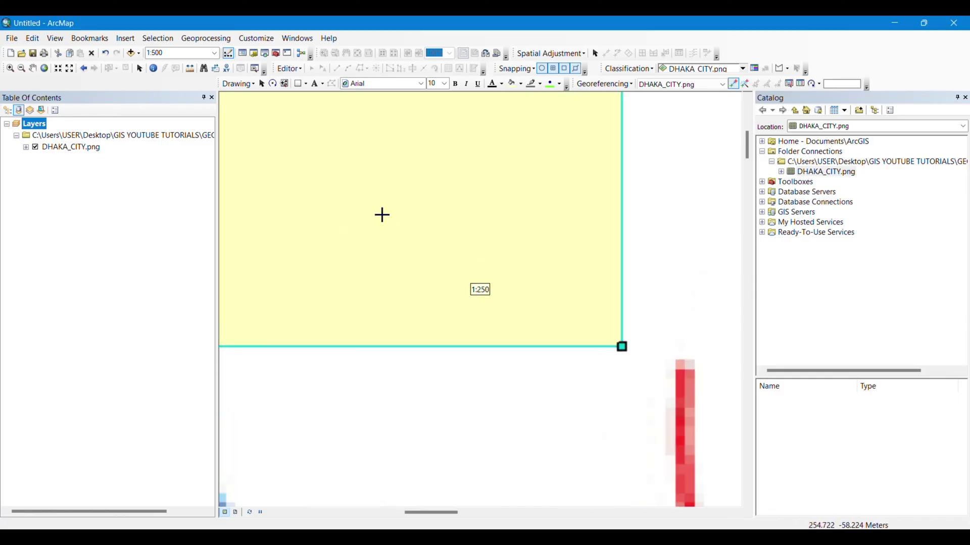
pyautogui.scroll(-1, 357, 216)
pyautogui.scroll(-1, 358, 216)
pyautogui.scroll(-1, 336, 185)
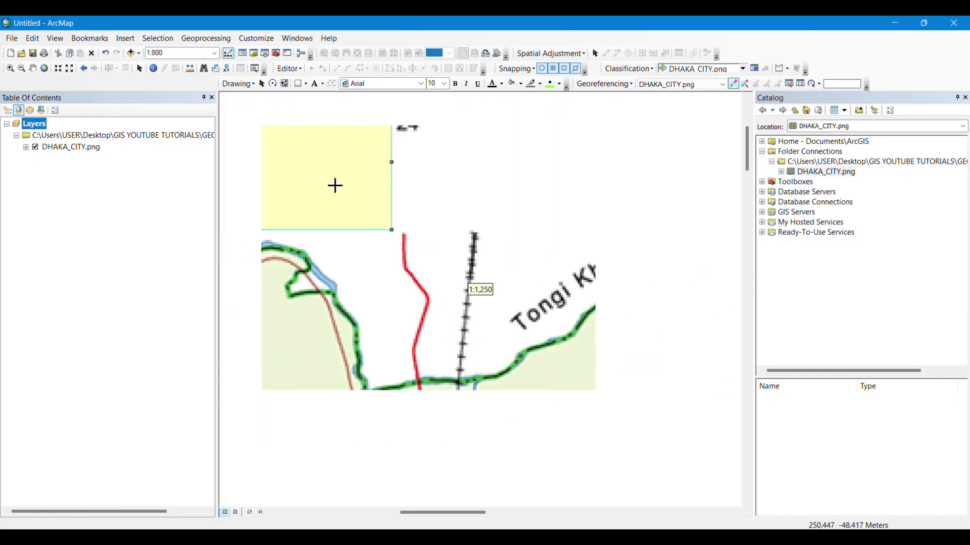
pyautogui.scroll(-1, 334, 185)
pyautogui.scroll(-1, 336, 185)
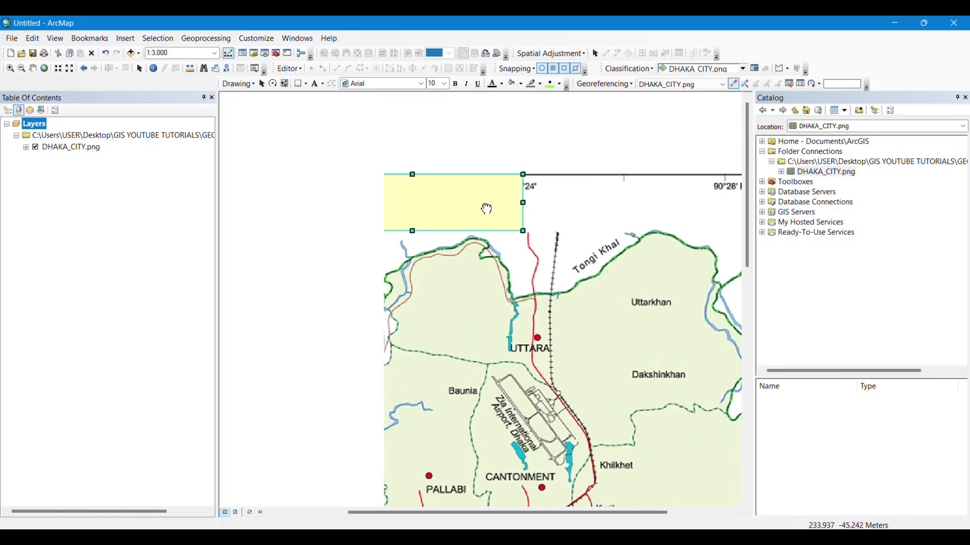
pyautogui.moveTo(359, 214); pyautogui.dragTo(466, 210)
pyautogui.scroll(-1, 472, 207)
pyautogui.scroll(1, 472, 208)
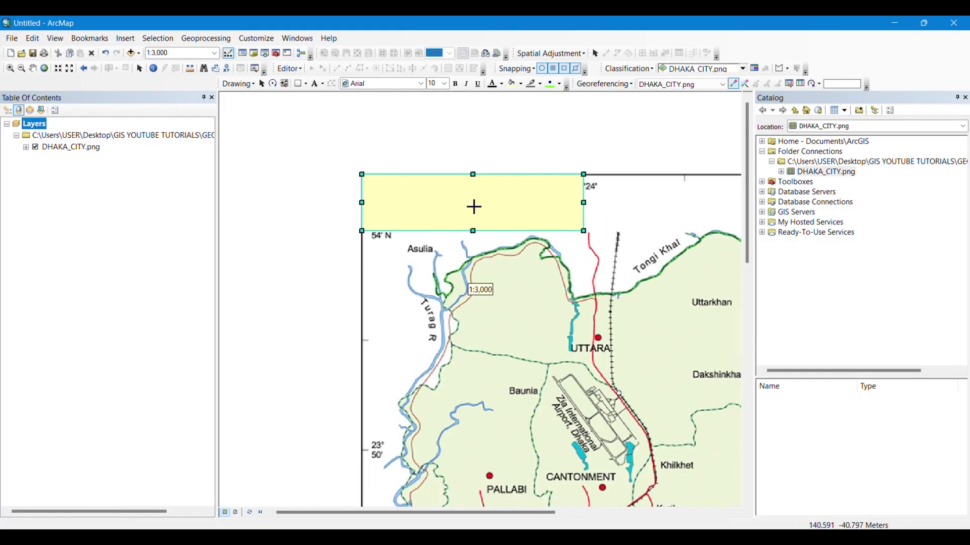
pyautogui.scroll(1, 473, 206)
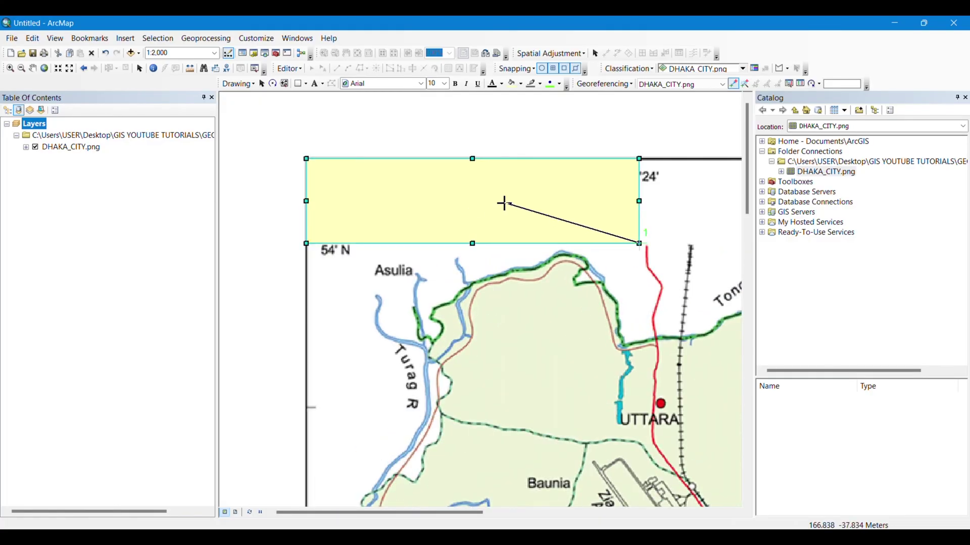
# Set the yellow rectangle's fill color to No Color.
pyautogui.click(261, 83)
pyautogui.rightClick(410, 212)
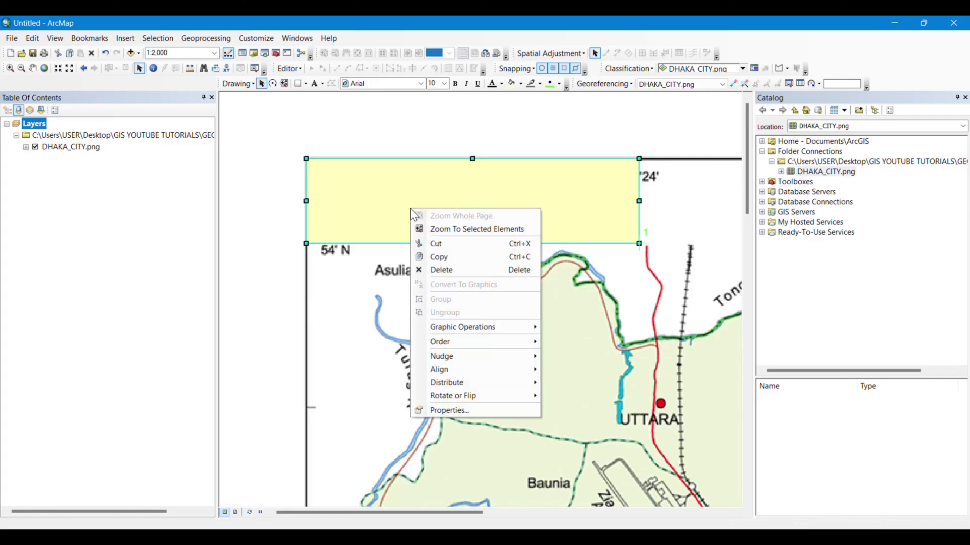
pyautogui.click(453, 411)
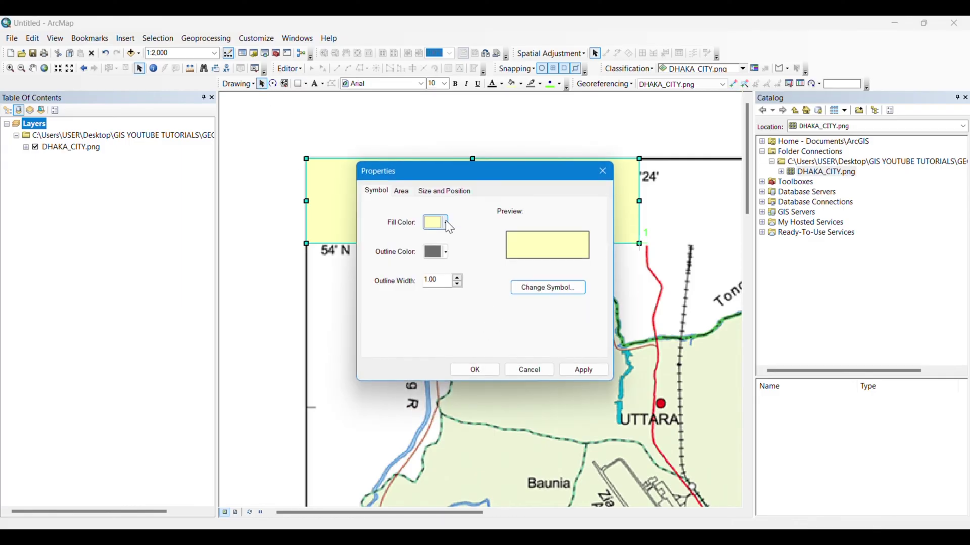
pyautogui.click(446, 221)
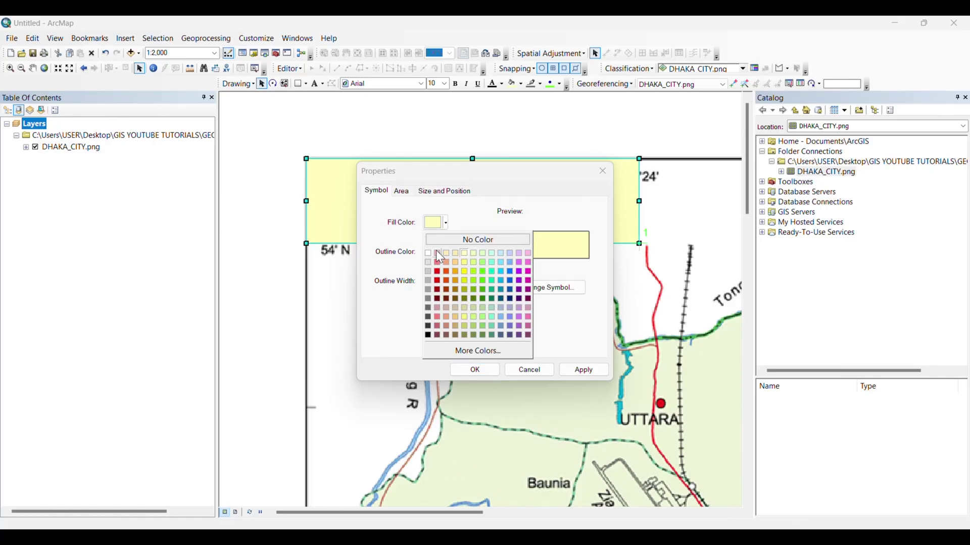
pyautogui.click(477, 240)
pyautogui.click(475, 369)
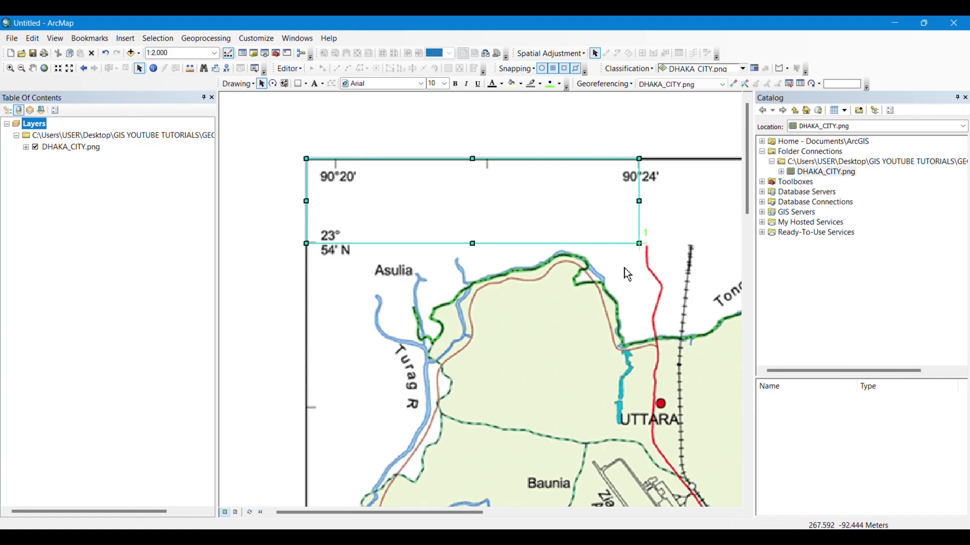
# Add a control point at the rectangle corner with longitude 90°24'0" E.
pyautogui.click(733, 83)
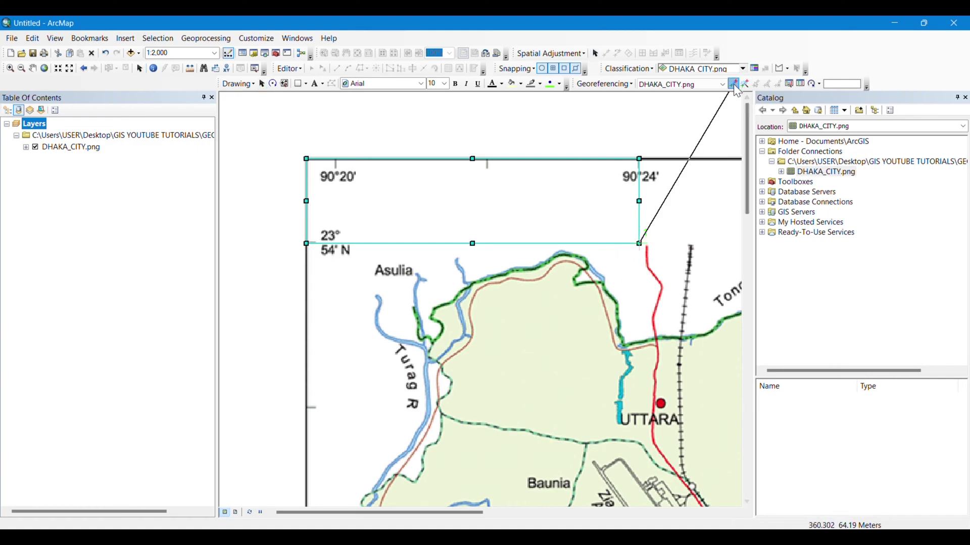
pyautogui.rightClick(639, 243)
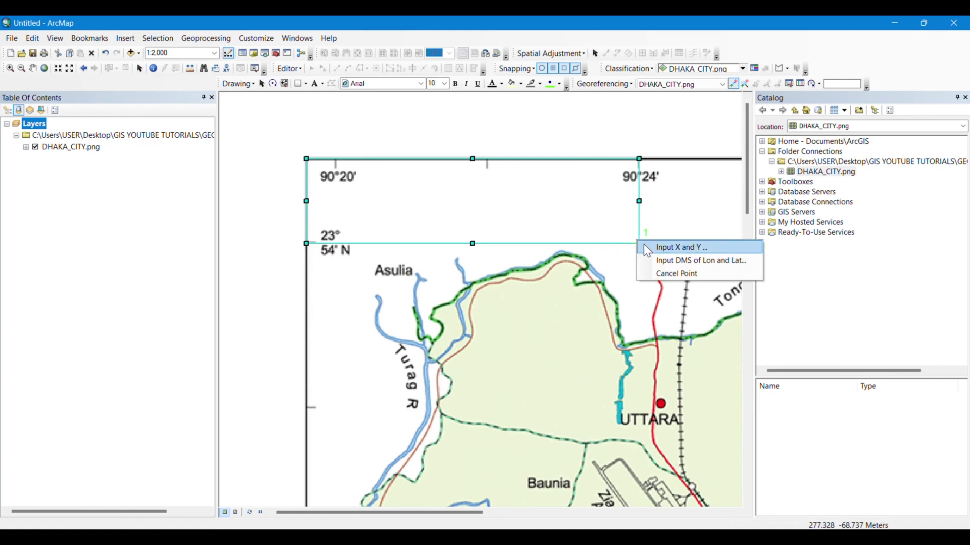
pyautogui.click(665, 260)
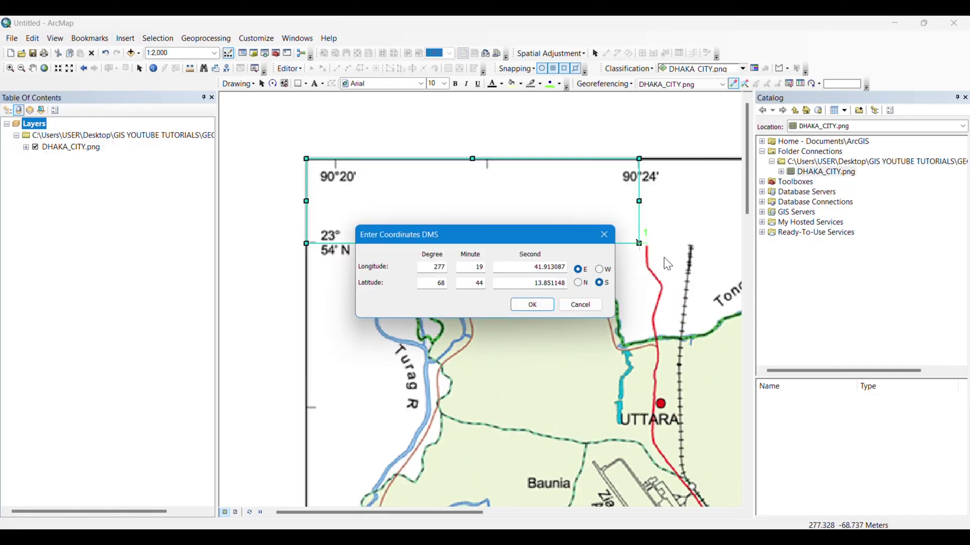
pyautogui.doubleClick(432, 271)
pyautogui.doubleClick(473, 269)
pyautogui.write('24')
pyautogui.press('Tab')
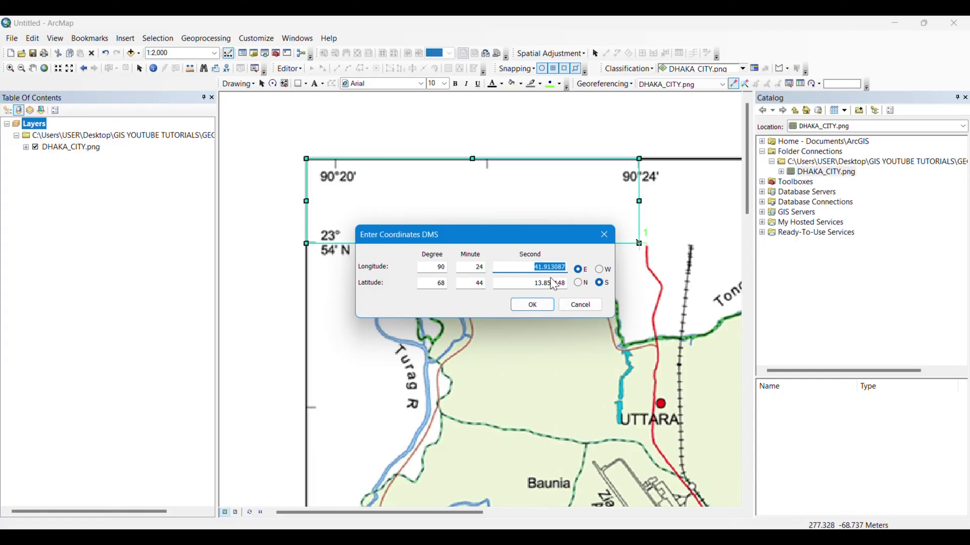
pyautogui.press('BackSpace')
# Enter latitude 23°54'0" N and confirm the control point.
pyautogui.doubleClick(442, 285)
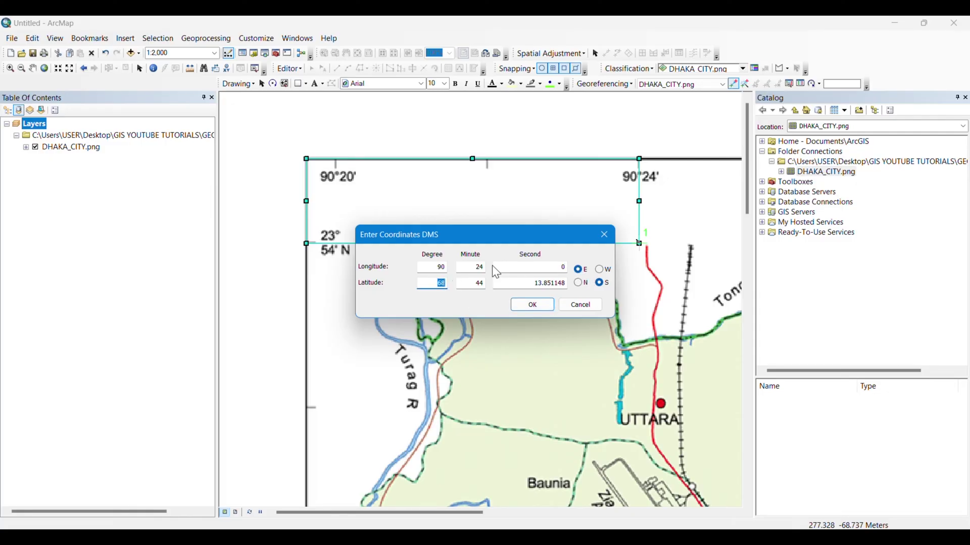
pyautogui.write('23')
pyautogui.write('54')
pyautogui.moveTo(515, 286); pyautogui.dragTo(584, 288)
pyautogui.write('0')
pyautogui.click(580, 283)
pyautogui.click(534, 304)
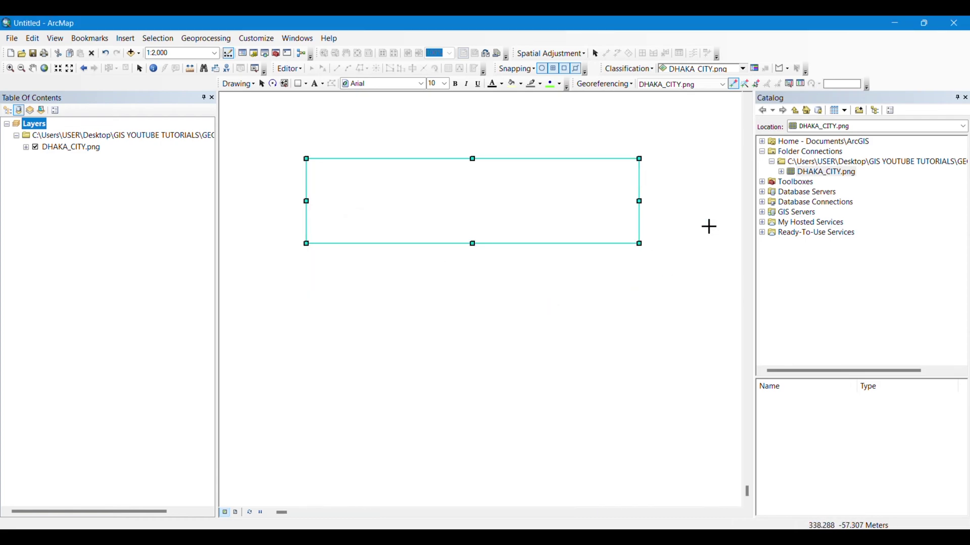
# Zoom to the full extent of the DHAKA_CITY.png layer.
pyautogui.rightClick(71, 148)
pyautogui.click(111, 210)
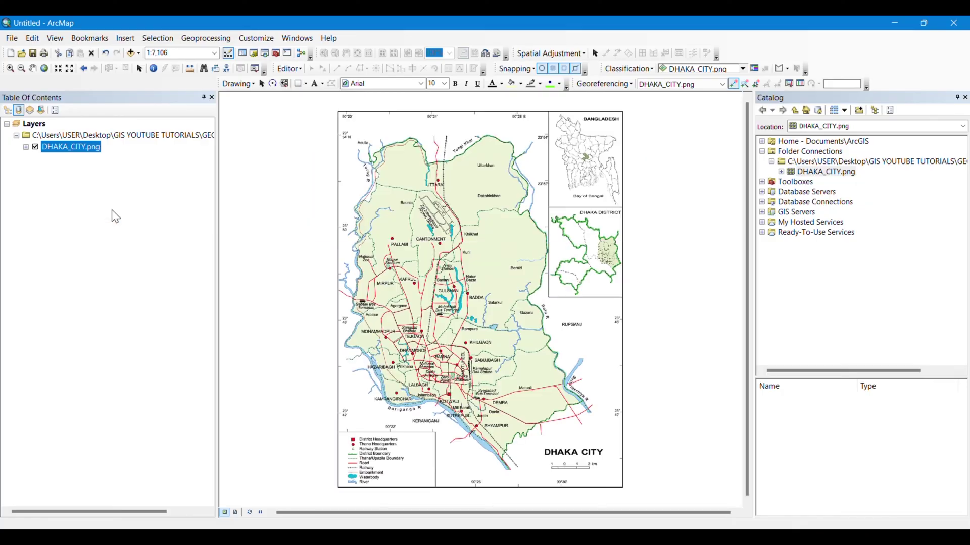
pyautogui.scroll(2, 535, 174)
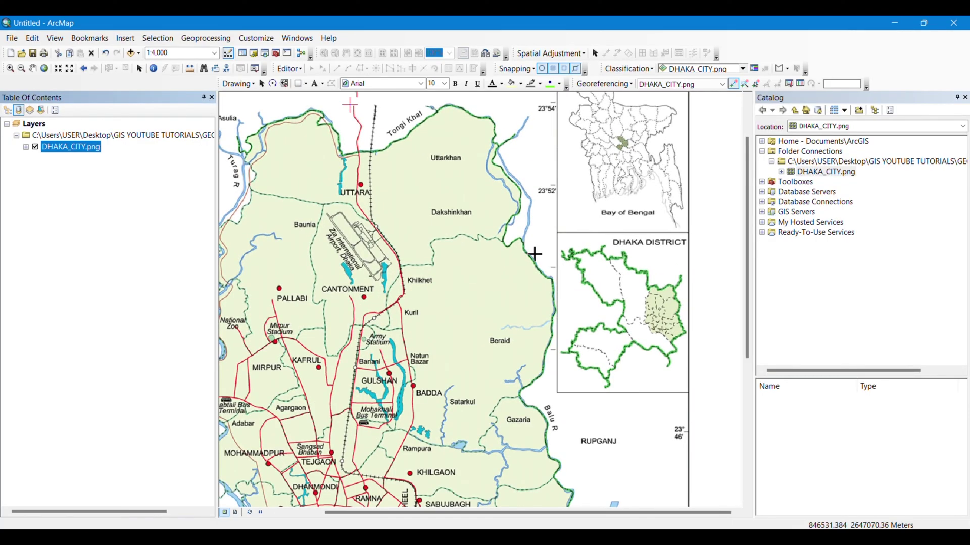
pyautogui.scroll(-1, 461, 228)
pyautogui.scroll(-1, 493, 227)
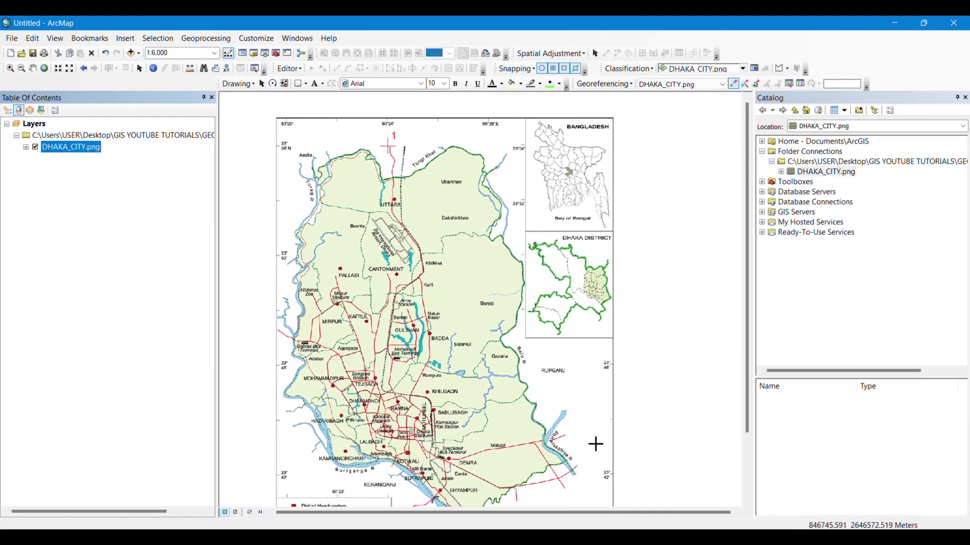
pyautogui.scroll(1, 539, 433)
pyautogui.scroll(1, 513, 369)
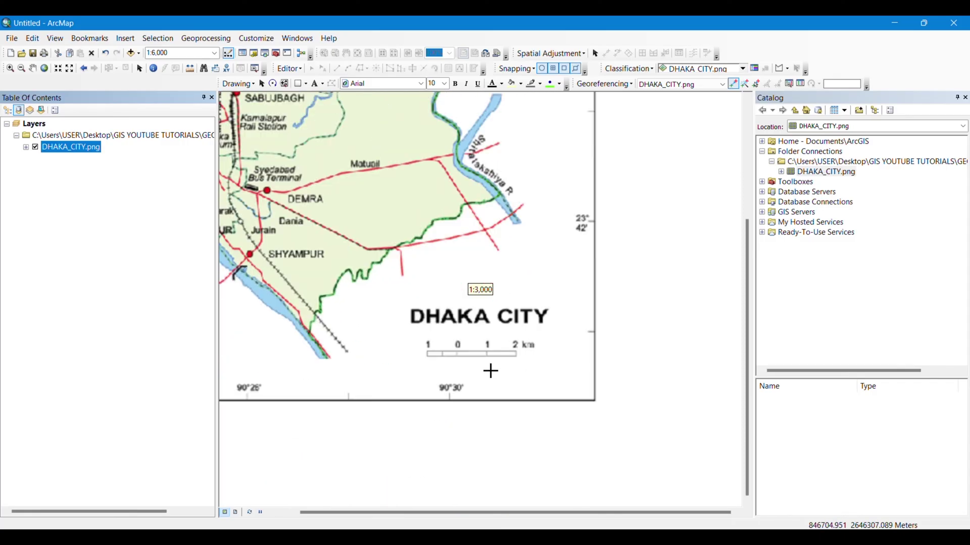
pyautogui.scroll(-2, 353, 249)
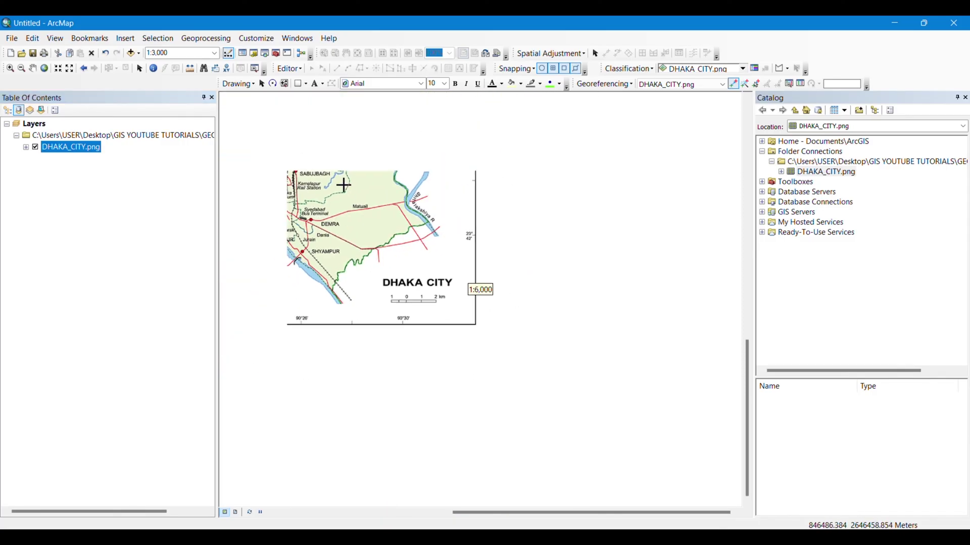
pyautogui.scroll(-1, 357, 299)
pyautogui.scroll(1, 367, 307)
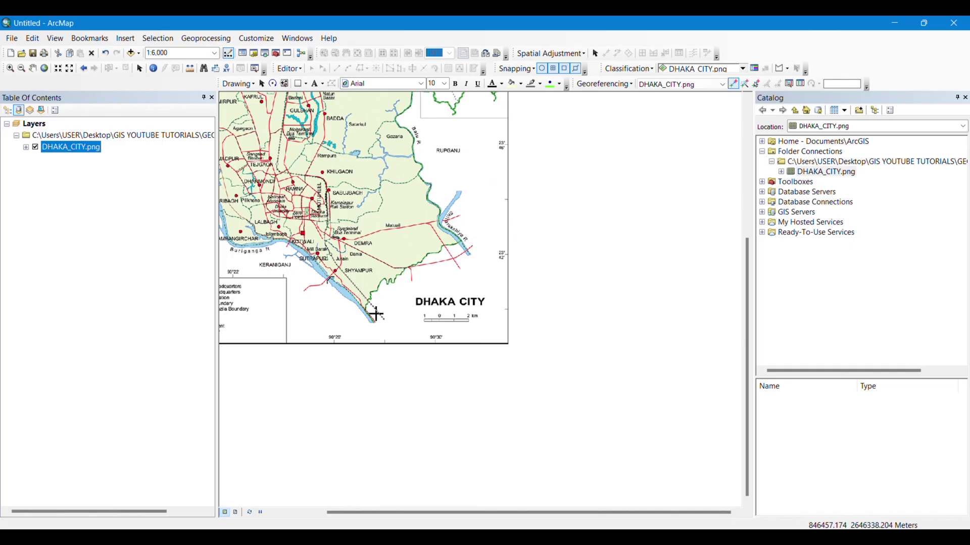
pyautogui.scroll(1, 376, 313)
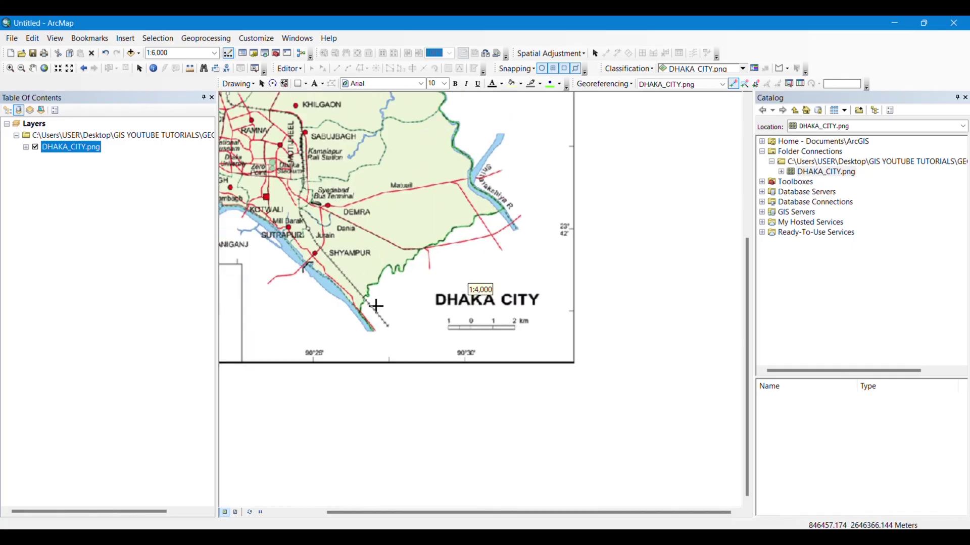
# Draw a rectangle over the lower-right corner, its top-left at the 90°26'/23°42' intersection.
pyautogui.click(306, 84)
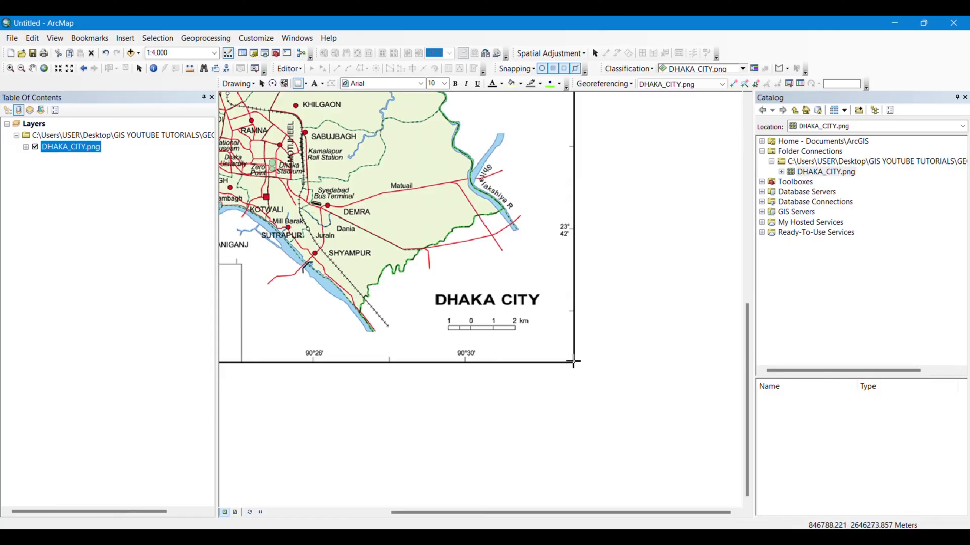
pyautogui.moveTo(575, 363); pyautogui.dragTo(314, 240)
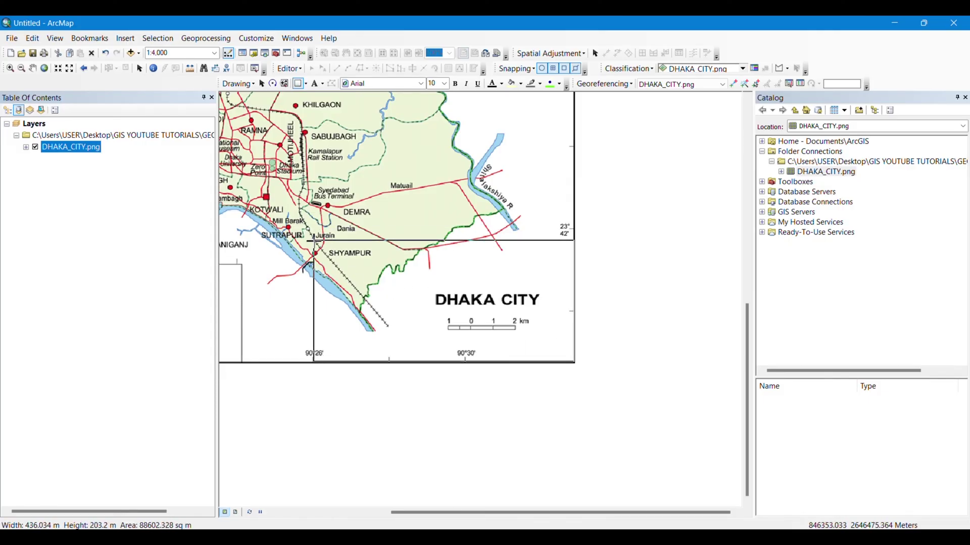
pyautogui.moveTo(313, 240); pyautogui.dragTo(313, 228)
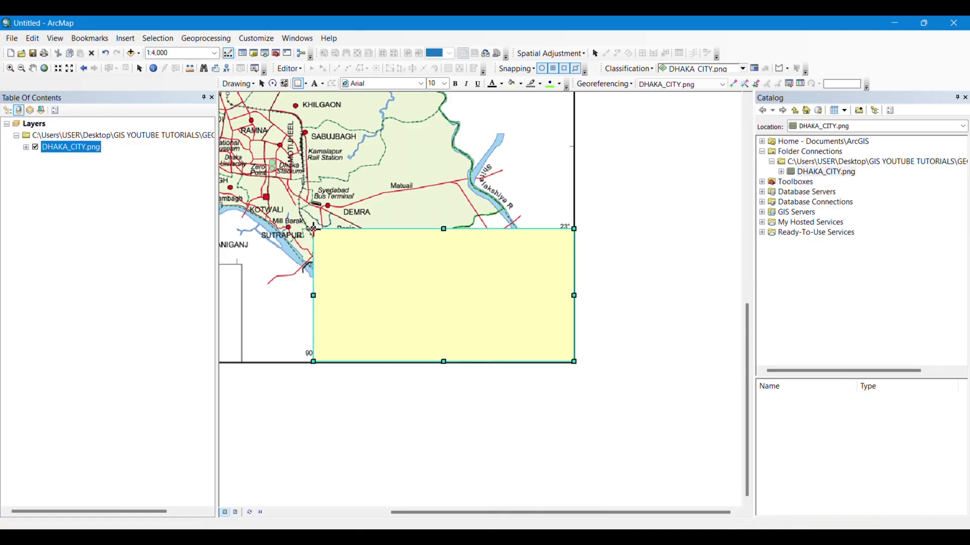
# Set the new rectangle's fill color to No Color.
pyautogui.rightClick(396, 269)
pyautogui.click(434, 468)
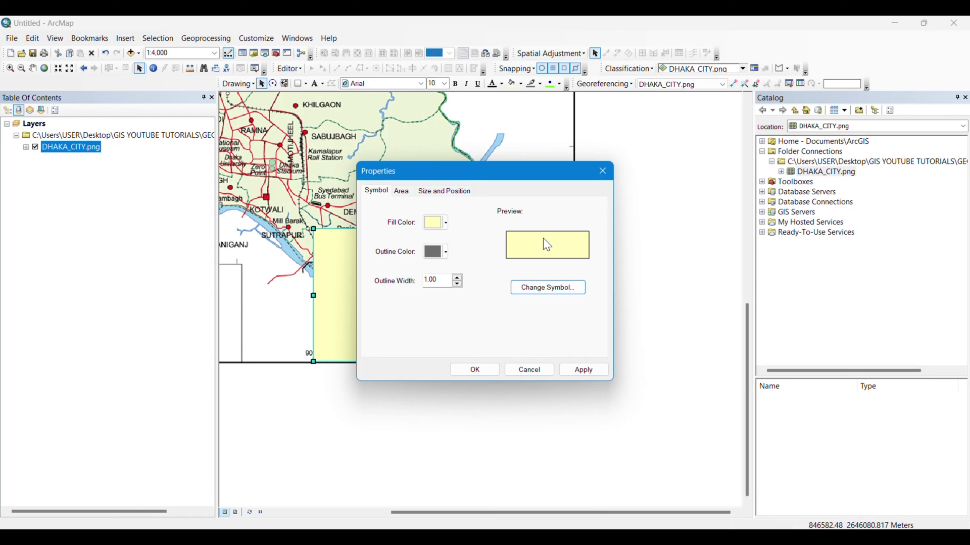
pyautogui.click(435, 222)
pyautogui.click(474, 238)
pyautogui.click(474, 370)
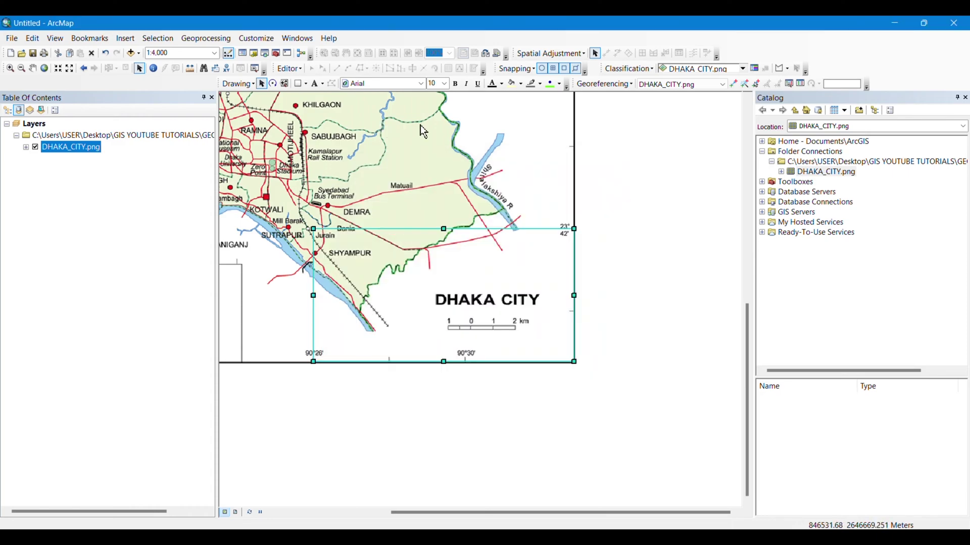
pyautogui.click(732, 84)
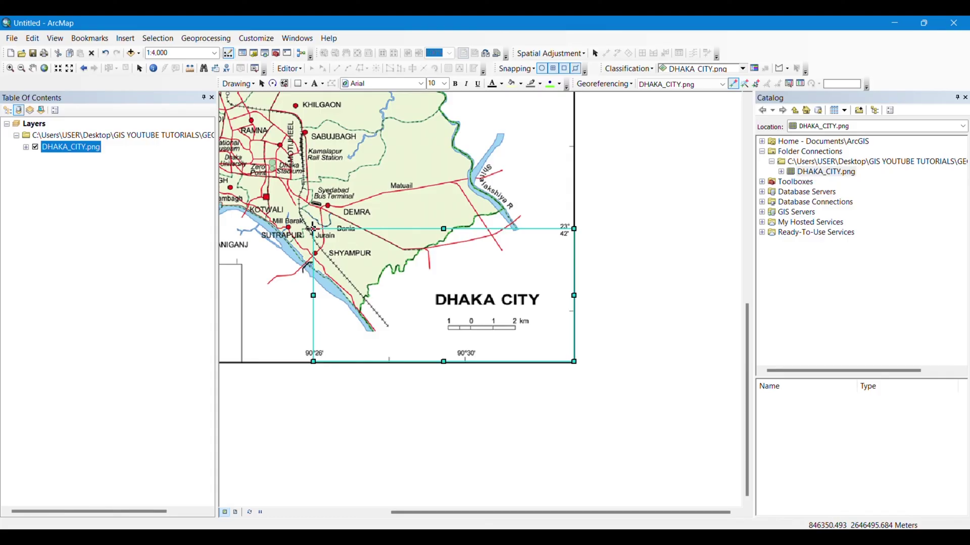
# Place a control point at the rectangle corner as 90°26'0" E, 23°42'0" N.
pyautogui.click(313, 229)
pyautogui.rightClick(313, 228)
pyautogui.click(339, 245)
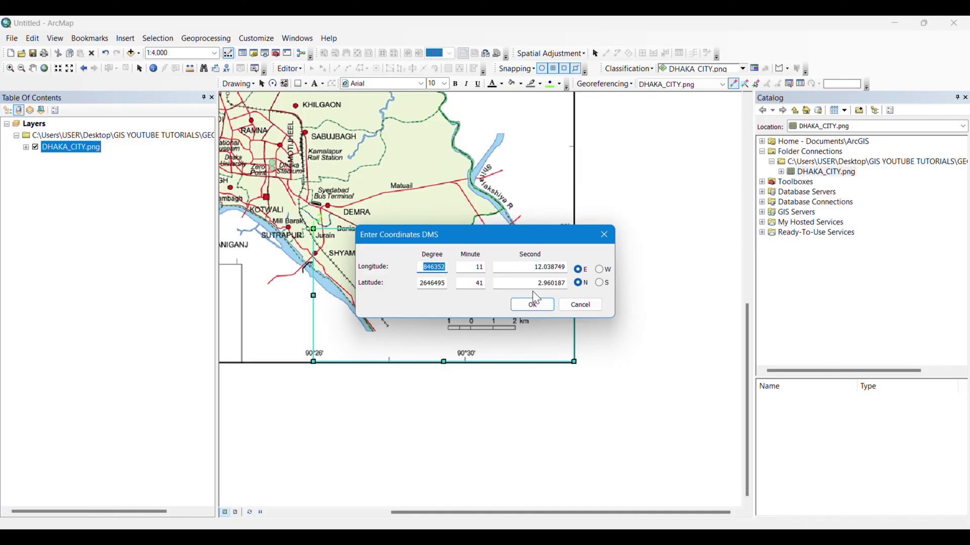
pyautogui.write('90')
pyautogui.press('Tab')
pyautogui.write('2')
pyautogui.write('6')
pyautogui.press('Tab')
pyautogui.write('0')
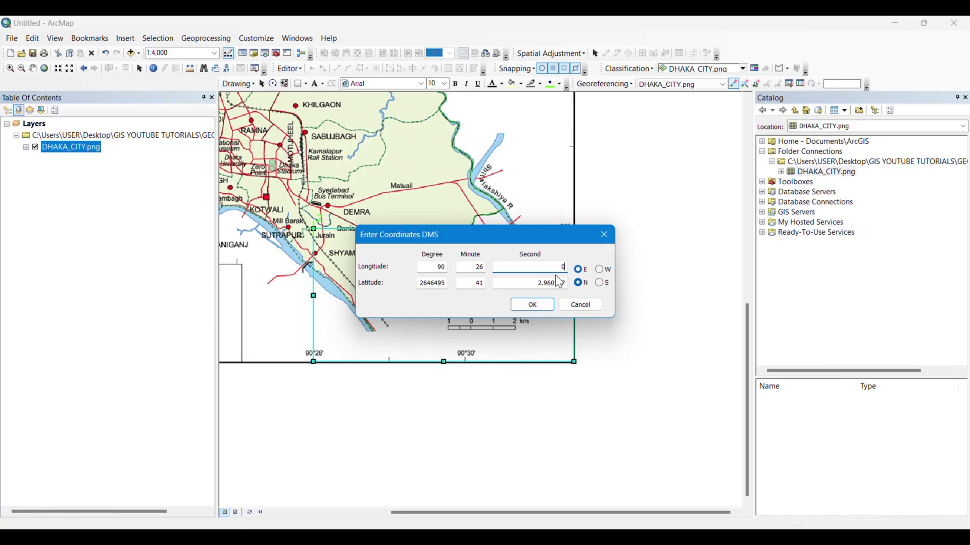
pyautogui.moveTo(467, 236); pyautogui.dragTo(362, 184)
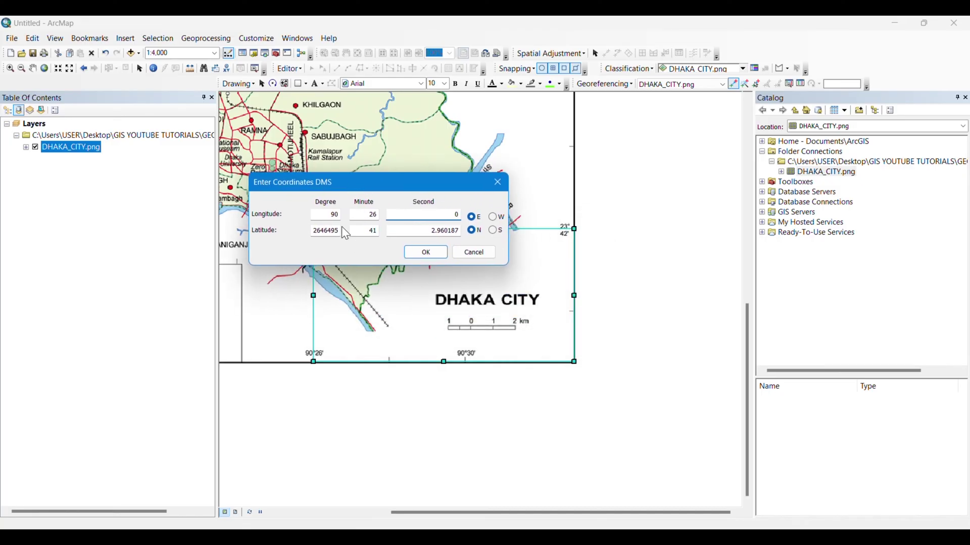
pyautogui.moveTo(340, 229); pyautogui.dragTo(293, 229)
pyautogui.write('23')
pyautogui.moveTo(433, 235); pyautogui.dragTo(488, 232)
pyautogui.write('0')
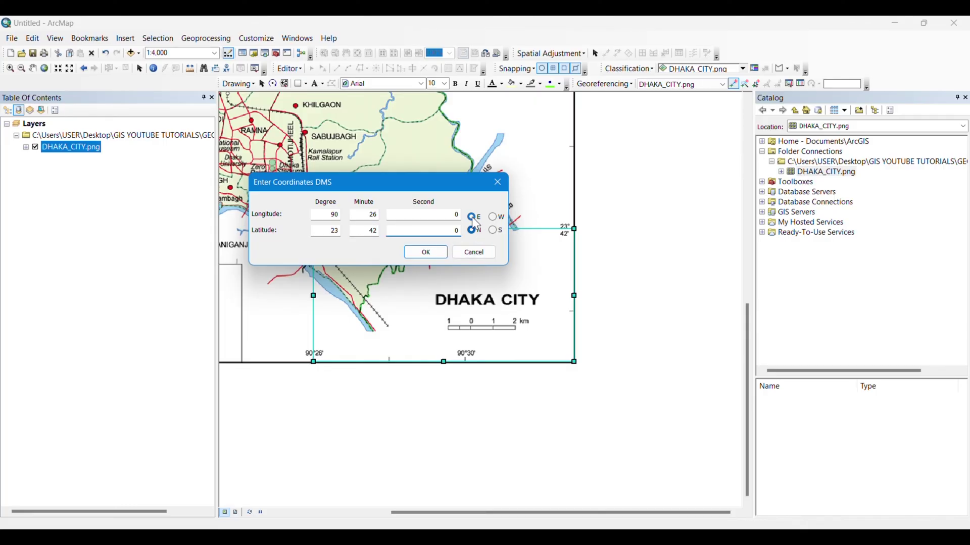
pyautogui.click(427, 252)
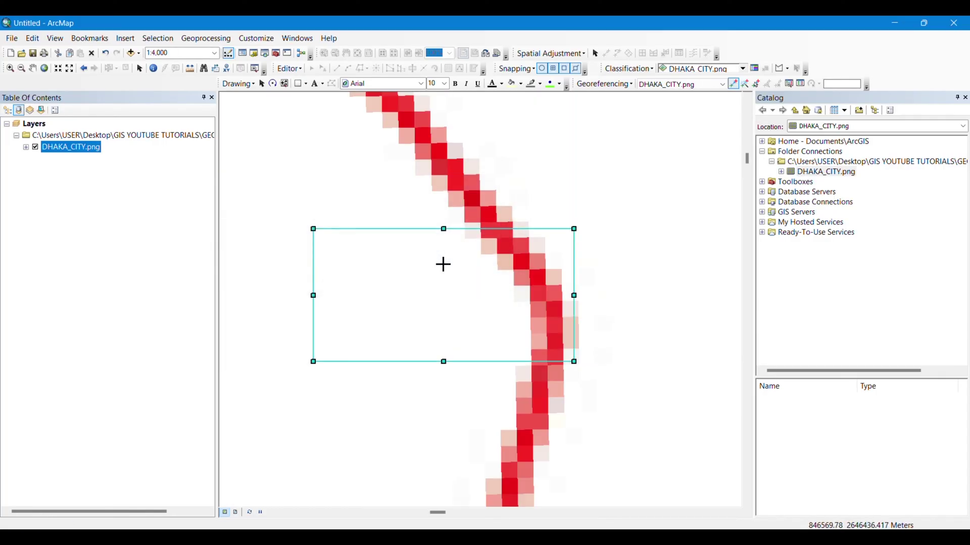
# Zoom to the full Dhaka image, pan south, and draw a rectangle from the 23°42' mark.
pyautogui.rightClick(68, 147)
pyautogui.click(106, 219)
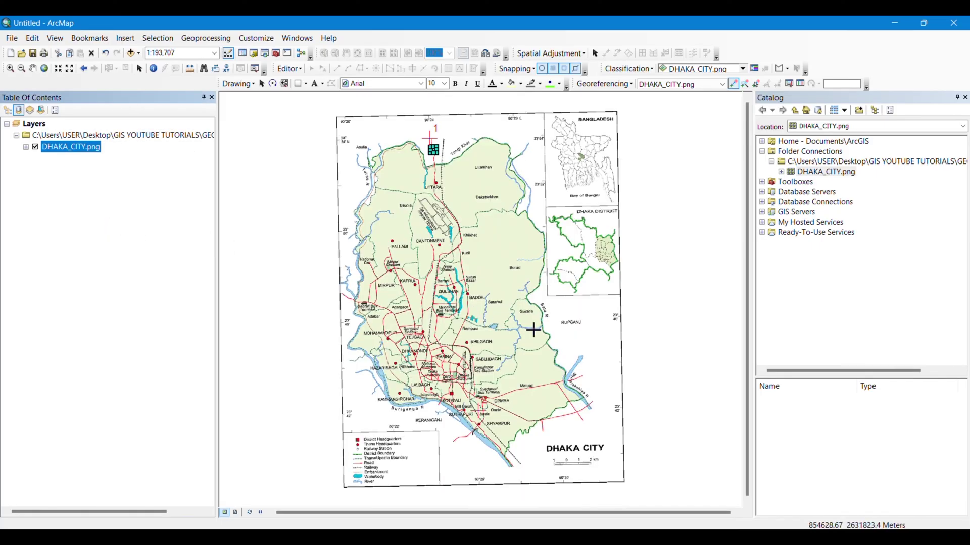
pyautogui.scroll(1, 452, 170)
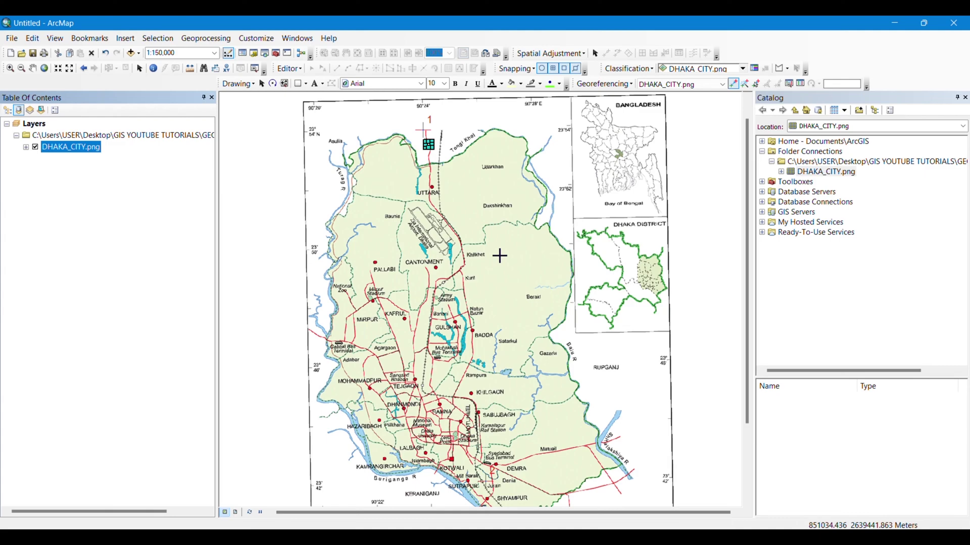
pyautogui.moveTo(536, 492); pyautogui.dragTo(493, 254)
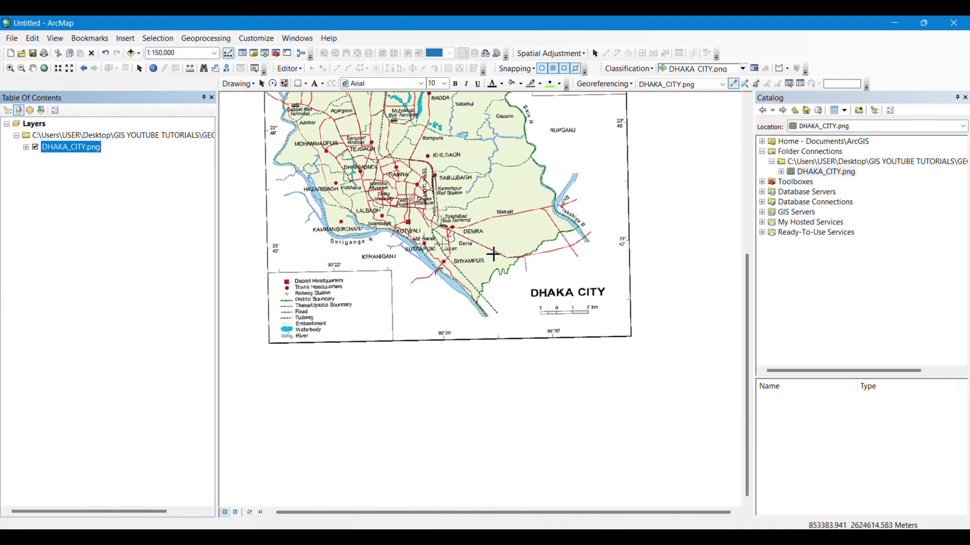
pyautogui.scroll(2, 493, 254)
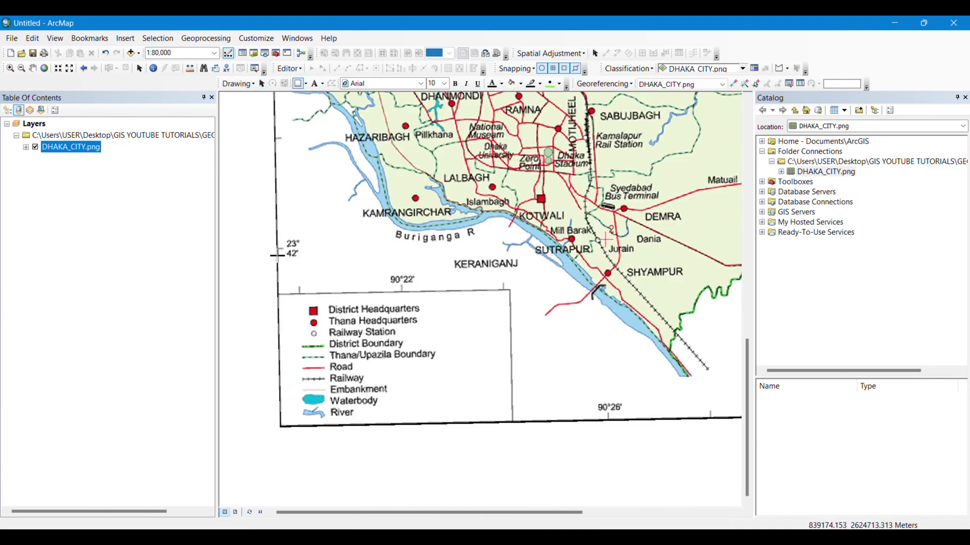
pyautogui.moveTo(277, 244); pyautogui.dragTo(605, 425)
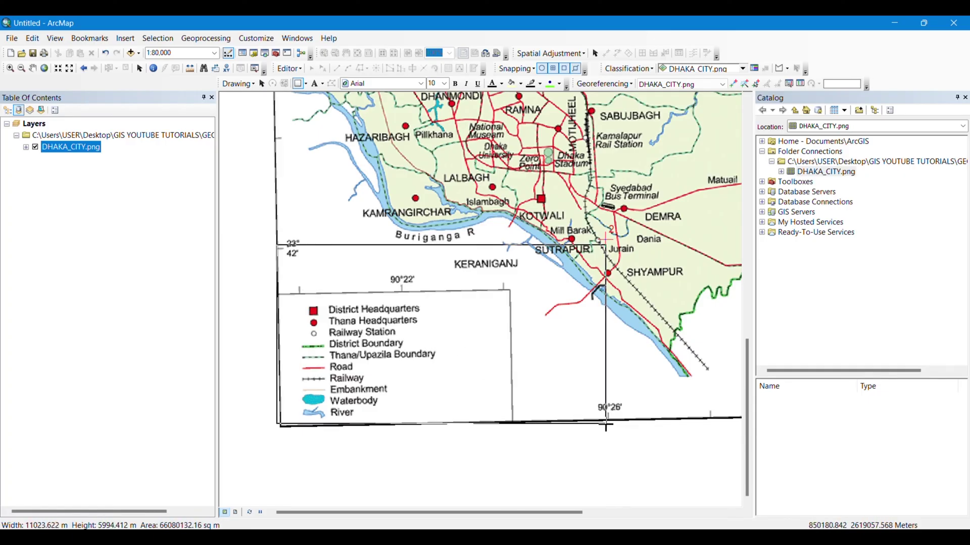
# Finish the rectangle, tilt it slightly to follow the grid, and set its fill to No Color.
pyautogui.click(605, 425)
pyautogui.click(273, 83)
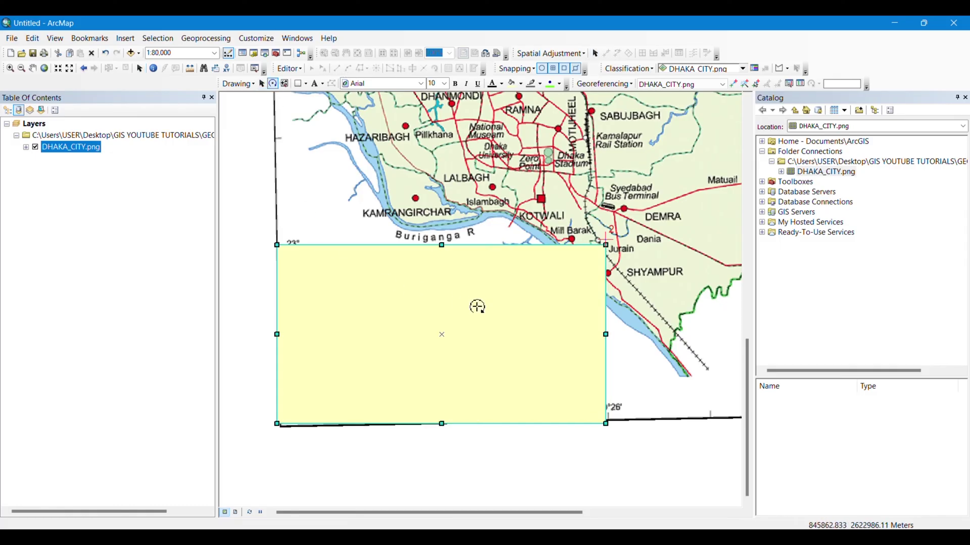
pyautogui.moveTo(476, 306); pyautogui.dragTo(480, 304)
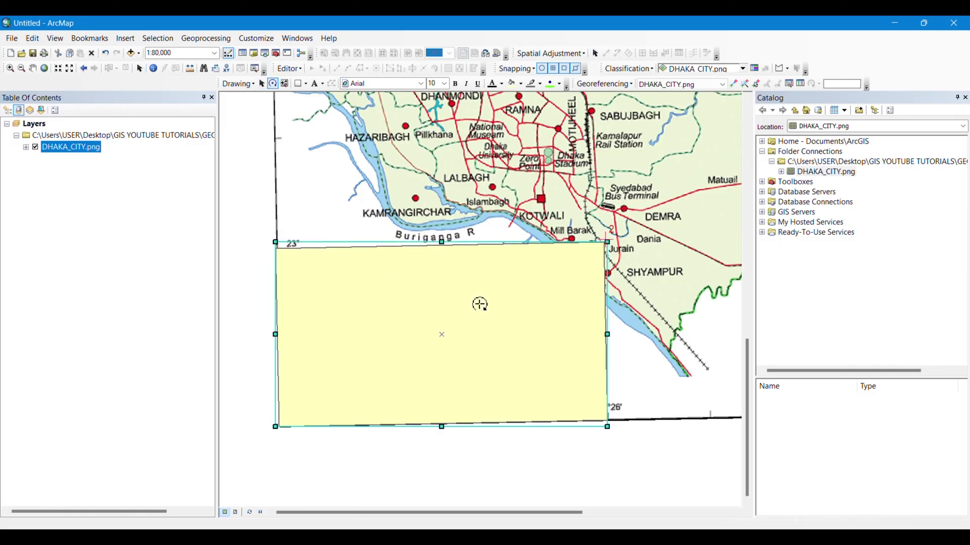
pyautogui.click(262, 83)
pyautogui.rightClick(419, 309)
pyautogui.click(475, 512)
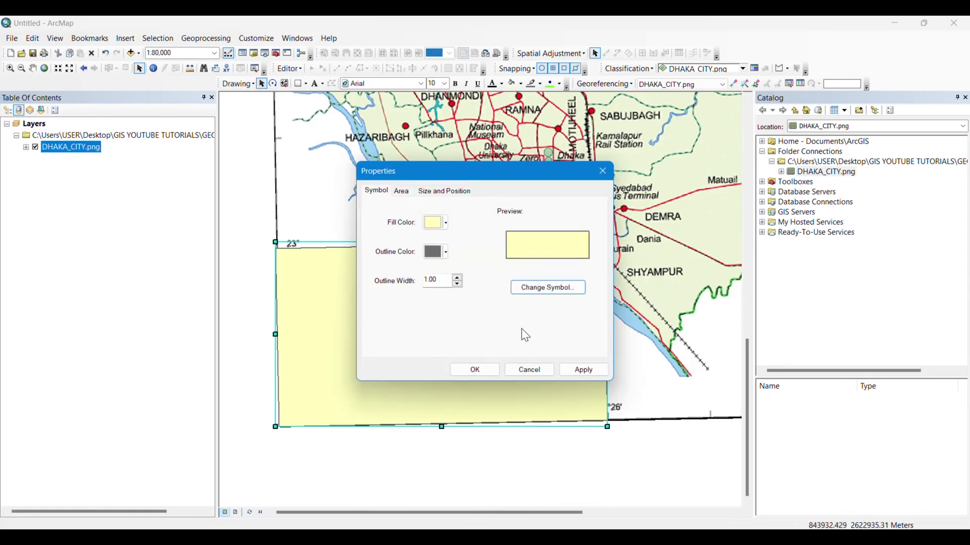
pyautogui.click(446, 222)
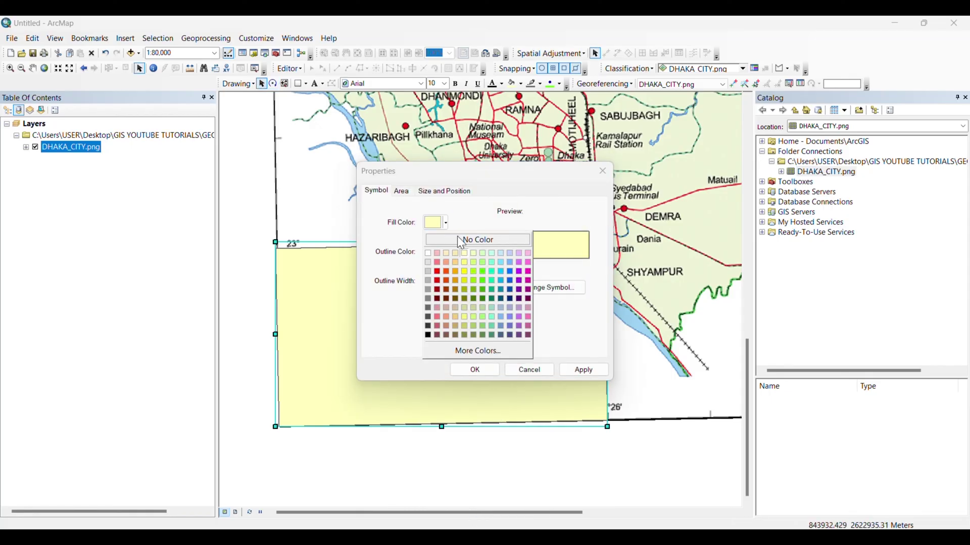
pyautogui.click(478, 372)
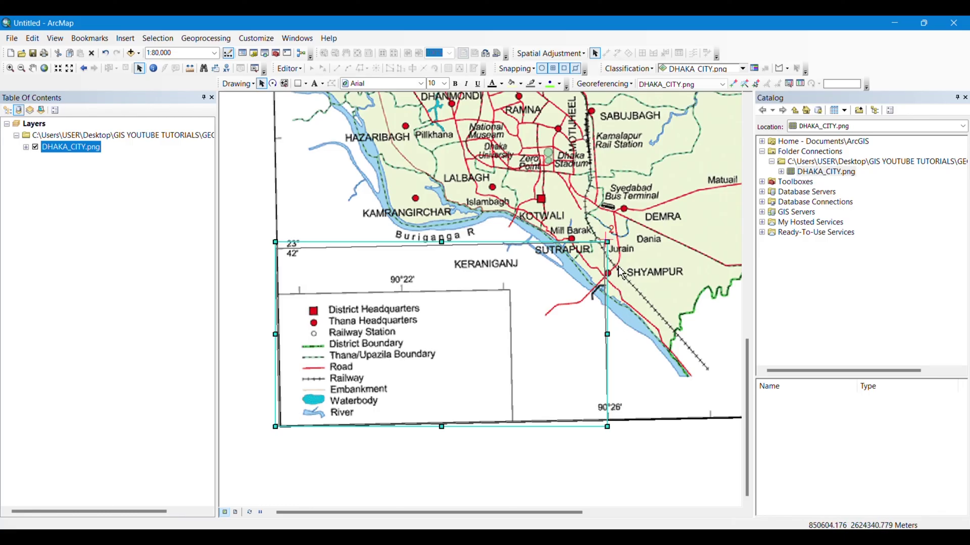
pyautogui.scroll(1, 619, 272)
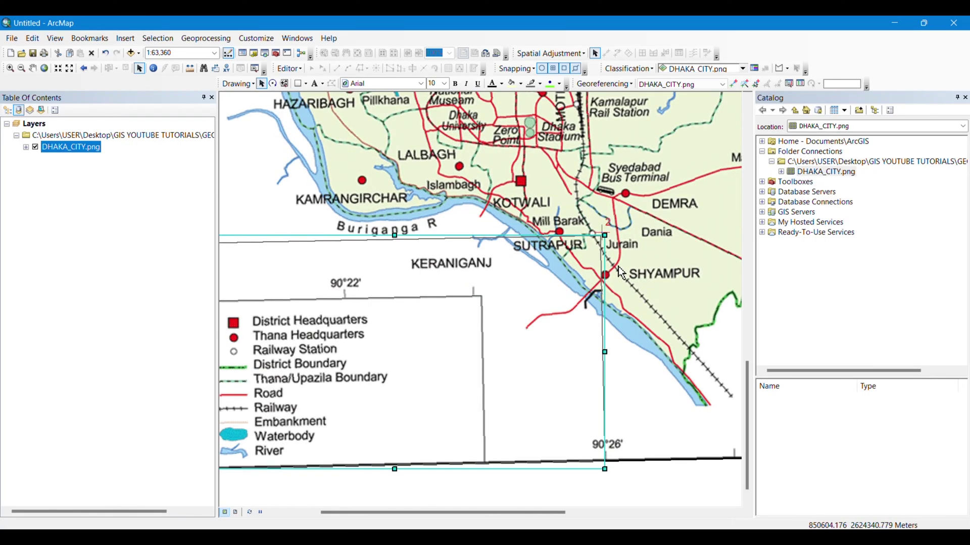
pyautogui.scroll(-2, 442, 277)
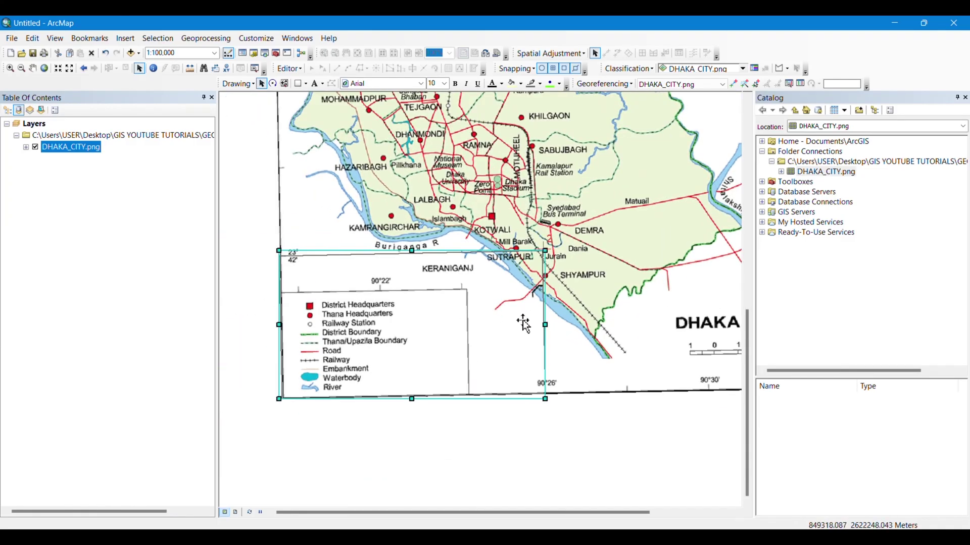
# Narrow the rectangle so its right edge meets the 90°22' line.
pyautogui.click(261, 83)
pyautogui.click(544, 327)
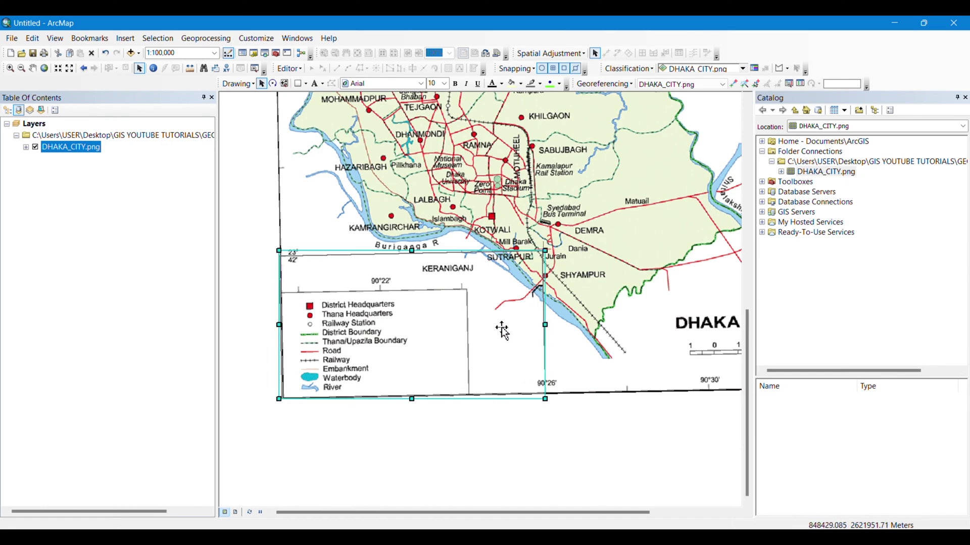
pyautogui.moveTo(423, 331); pyautogui.dragTo(381, 328)
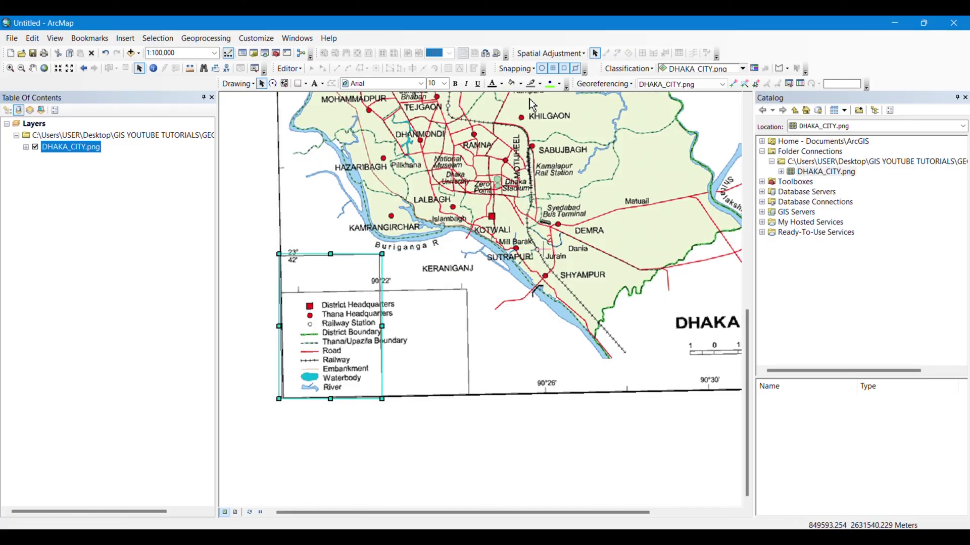
# Add a control point at the rectangle's corner with DMS coordinates 90°22'0" E, 23°42'0" N.
pyautogui.click(733, 83)
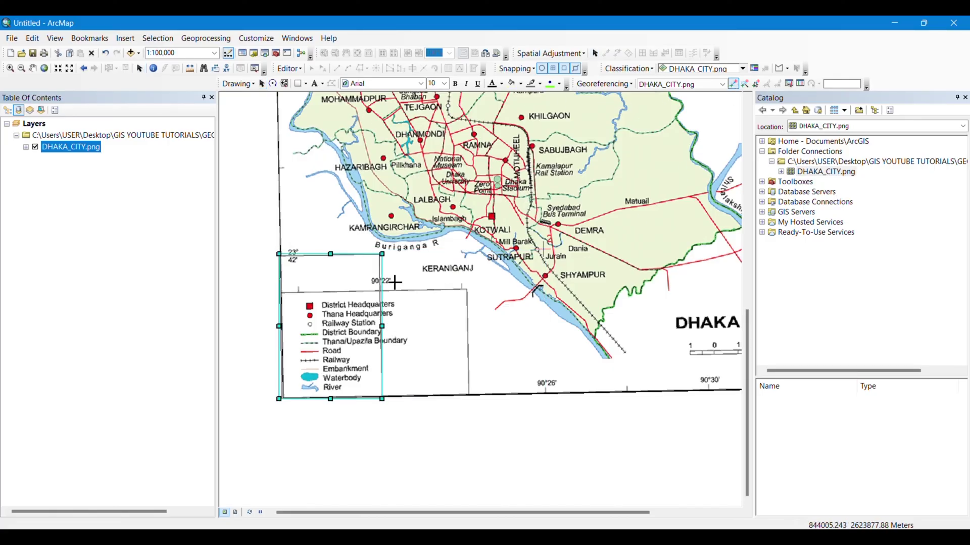
pyautogui.scroll(1, 394, 276)
pyautogui.scroll(1, 386, 265)
pyautogui.scroll(1, 383, 254)
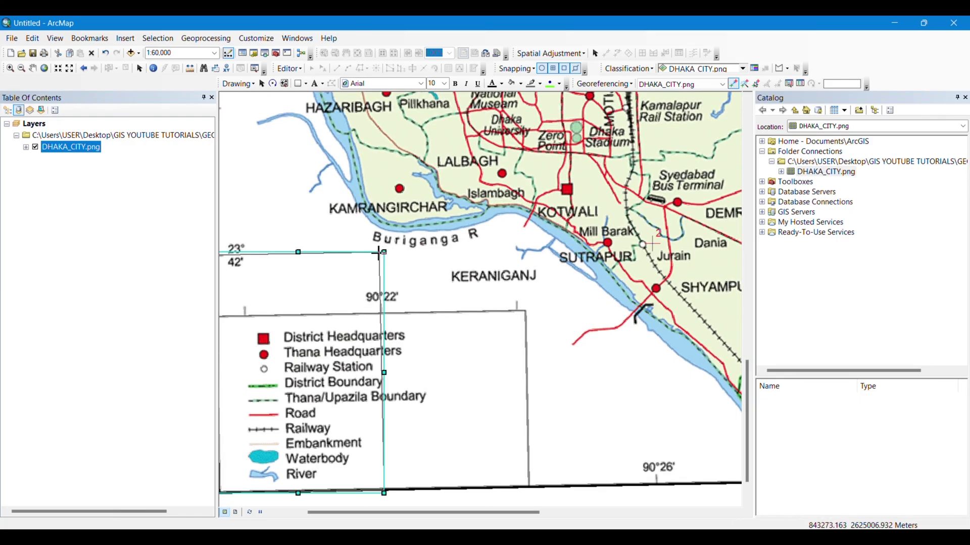
pyautogui.rightClick(383, 251)
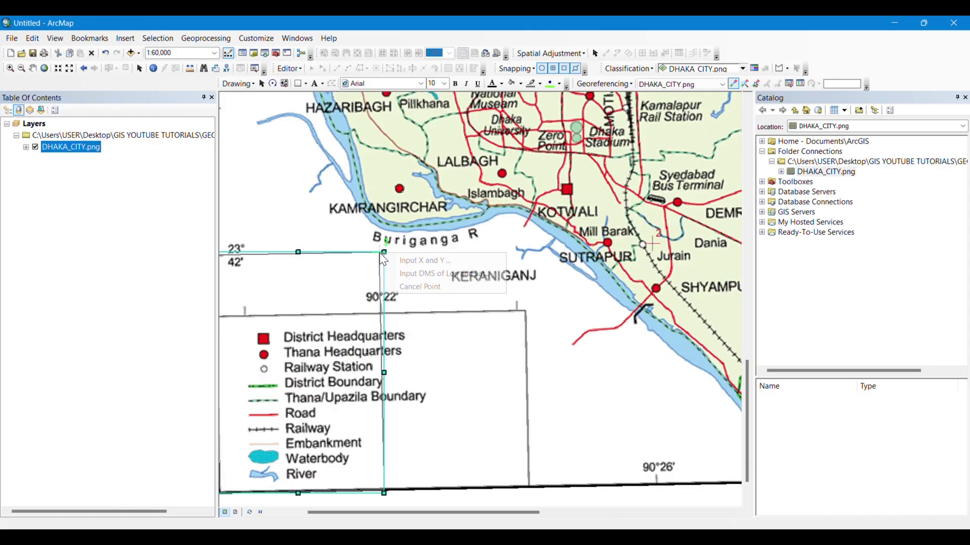
pyautogui.click(422, 274)
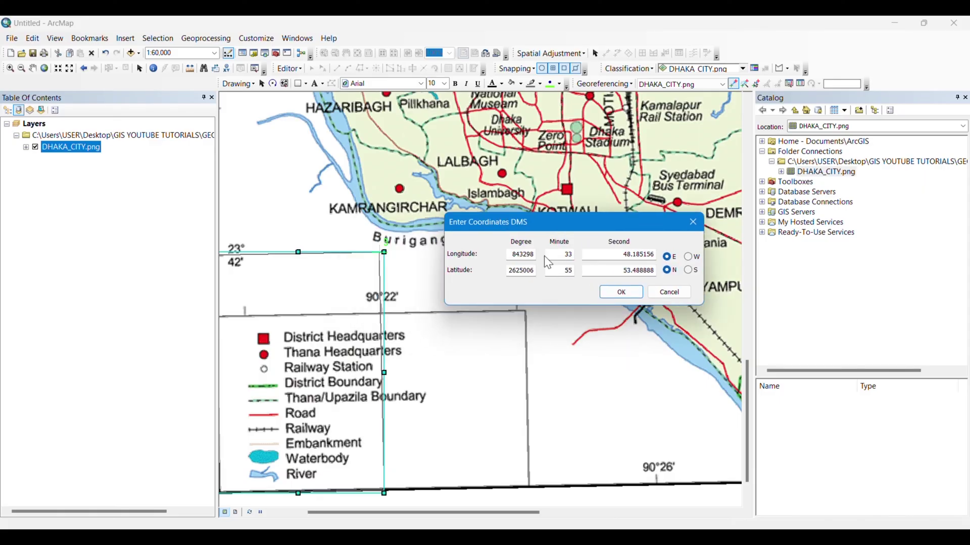
pyautogui.moveTo(530, 256); pyautogui.dragTo(502, 255)
pyautogui.write('90')
pyautogui.moveTo(577, 261); pyautogui.dragTo(556, 254)
pyautogui.moveTo(629, 259); pyautogui.dragTo(655, 258)
pyautogui.write('0')
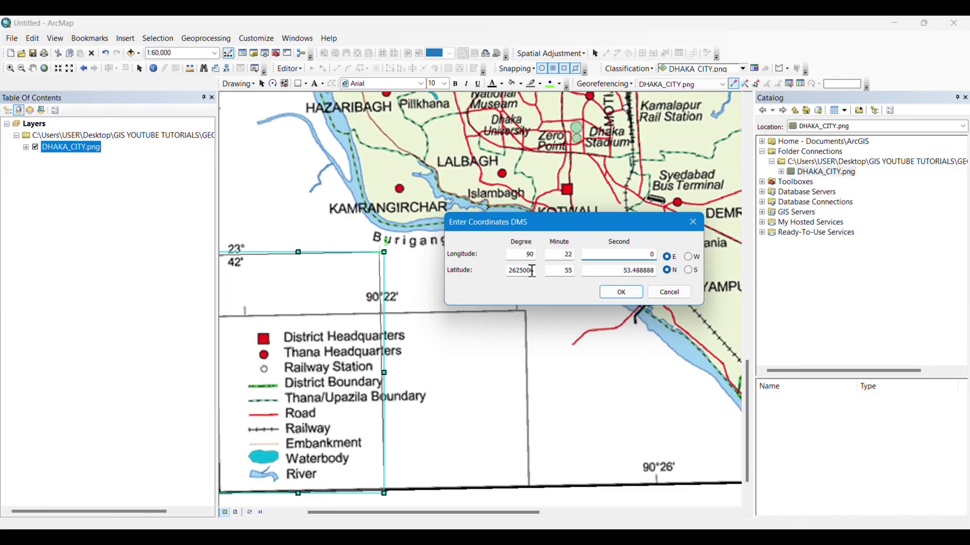
pyautogui.moveTo(532, 272); pyautogui.dragTo(510, 271)
pyautogui.write('23')
pyautogui.moveTo(563, 271); pyautogui.dragTo(666, 277)
pyautogui.write('42')
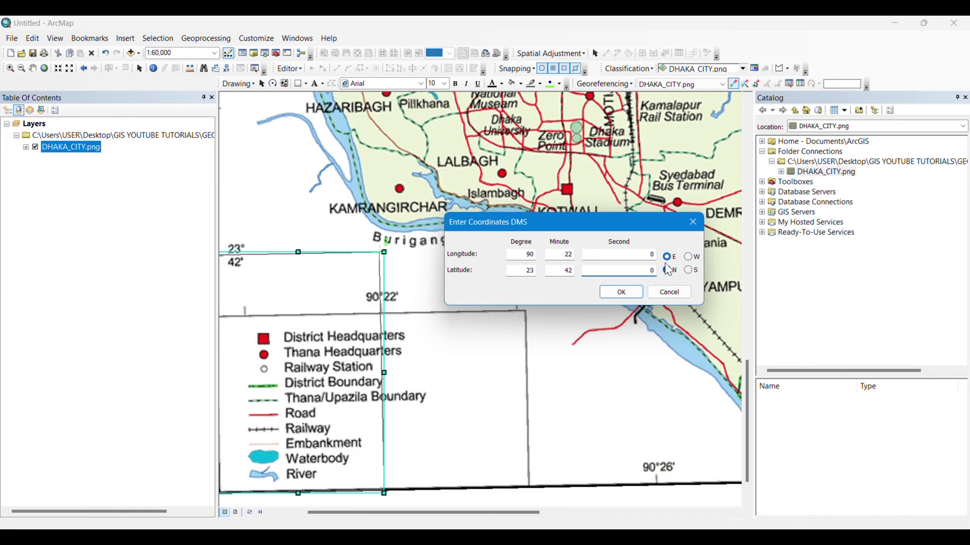
pyautogui.click(621, 292)
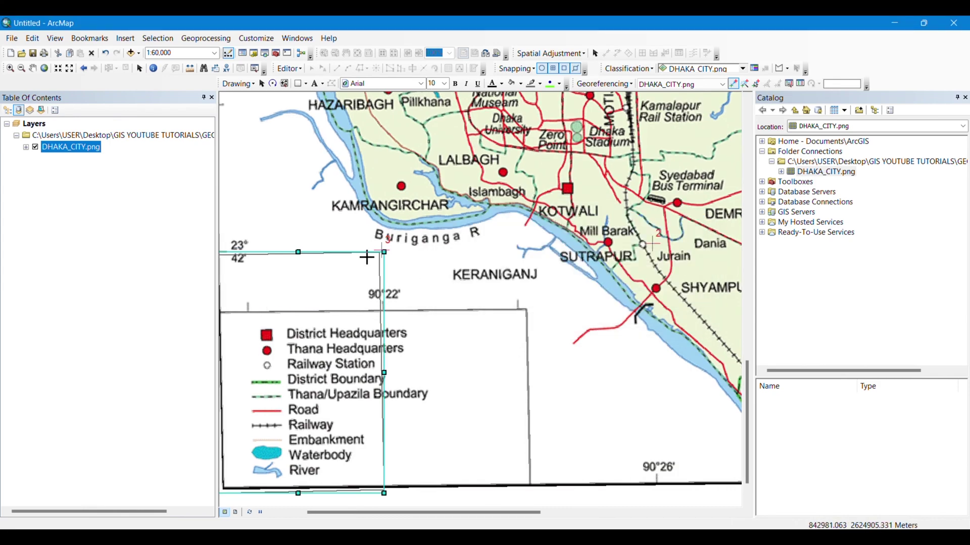
# Rectify the georeferenced map and rename the output to DHAKA_geo.tif.
pyautogui.rightClick(596, 89)
pyautogui.click(599, 84)
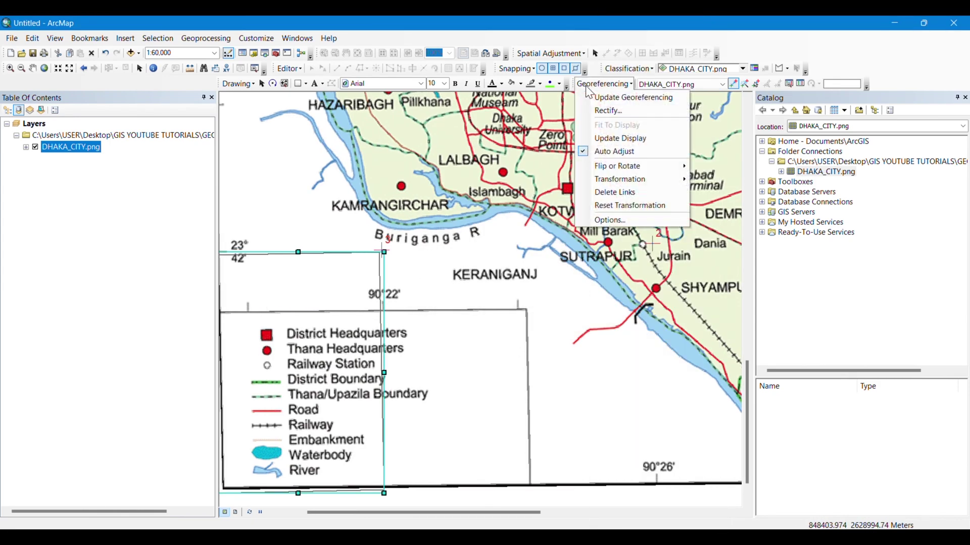
pyautogui.click(611, 111)
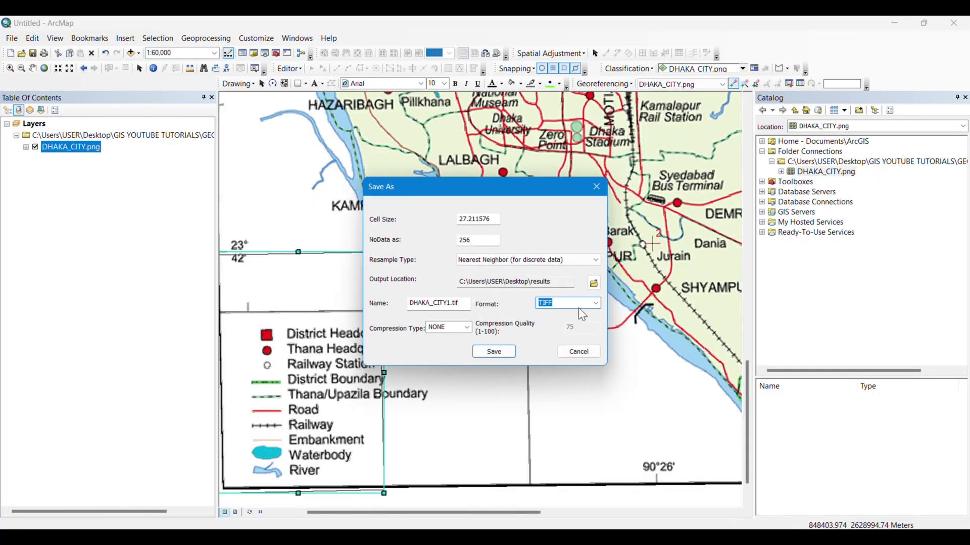
pyautogui.click(450, 303)
pyautogui.press('BackSpace')
pyautogui.press('BackSpace')
pyautogui.press('BackSpace')
pyautogui.press('BackSpace')
pyautogui.write('geo')
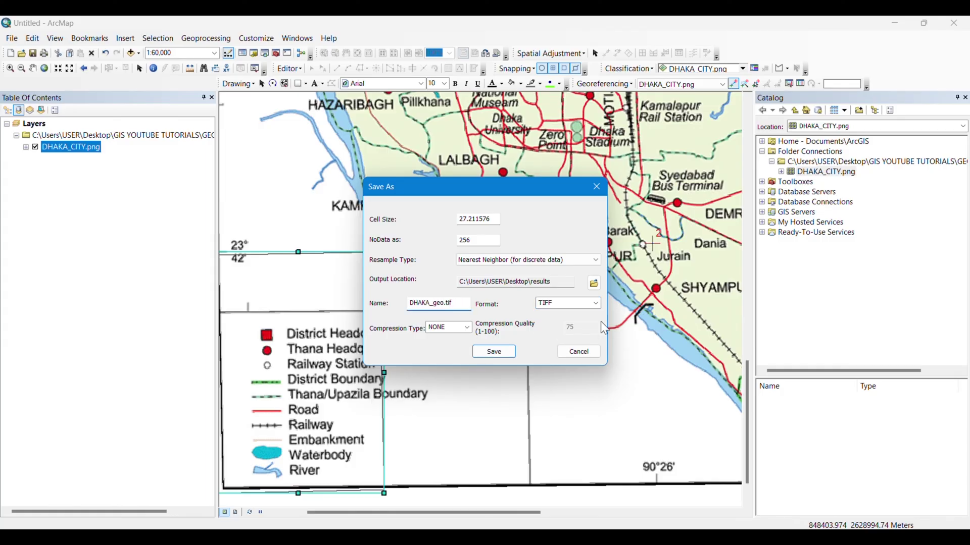
# Set the output location to the tutorial folder connection and save the TIFF.
pyautogui.click(593, 282)
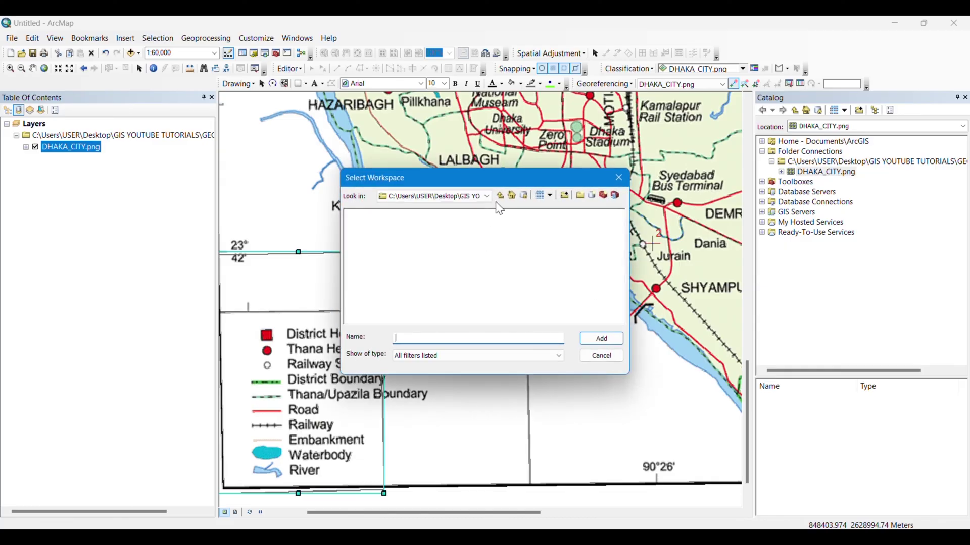
pyautogui.click(489, 196)
pyautogui.click(515, 237)
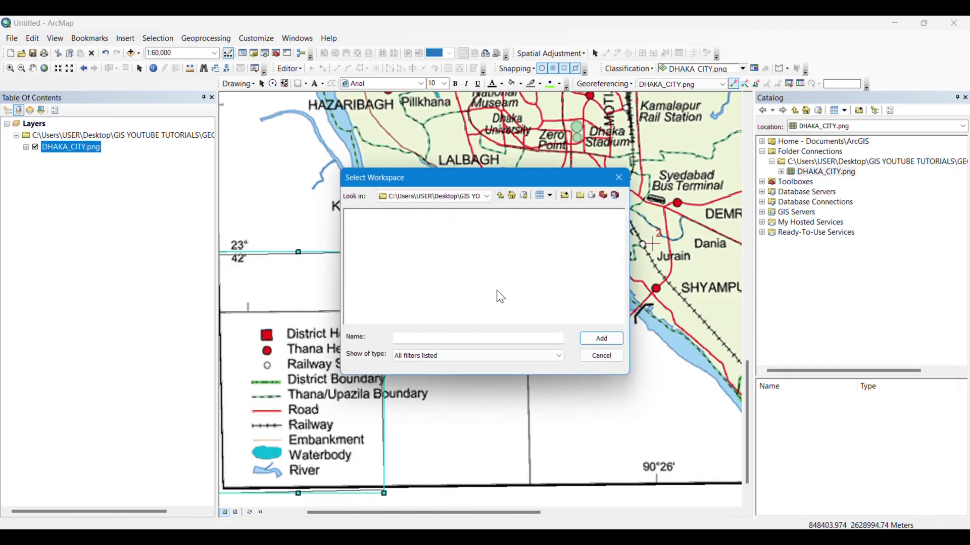
pyautogui.click(501, 195)
pyautogui.click(604, 338)
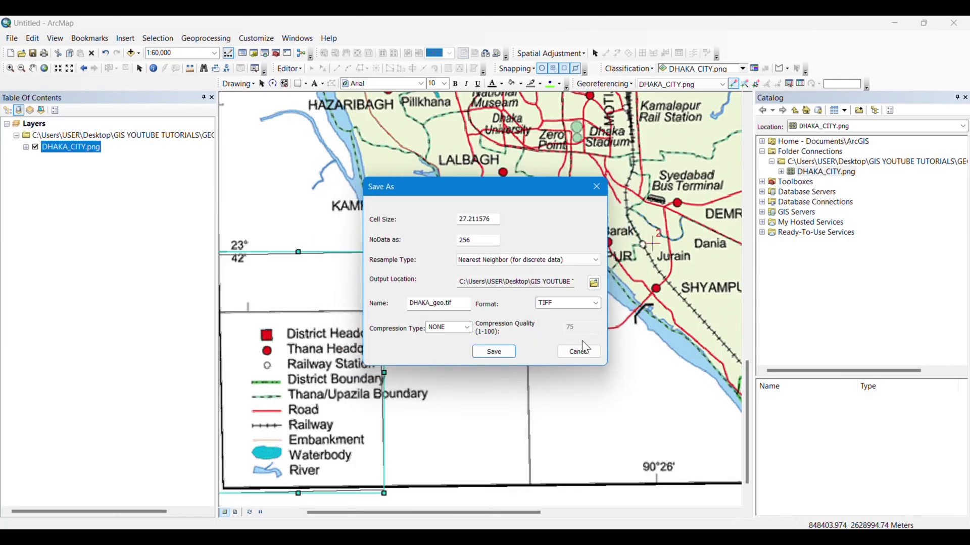
pyautogui.click(495, 352)
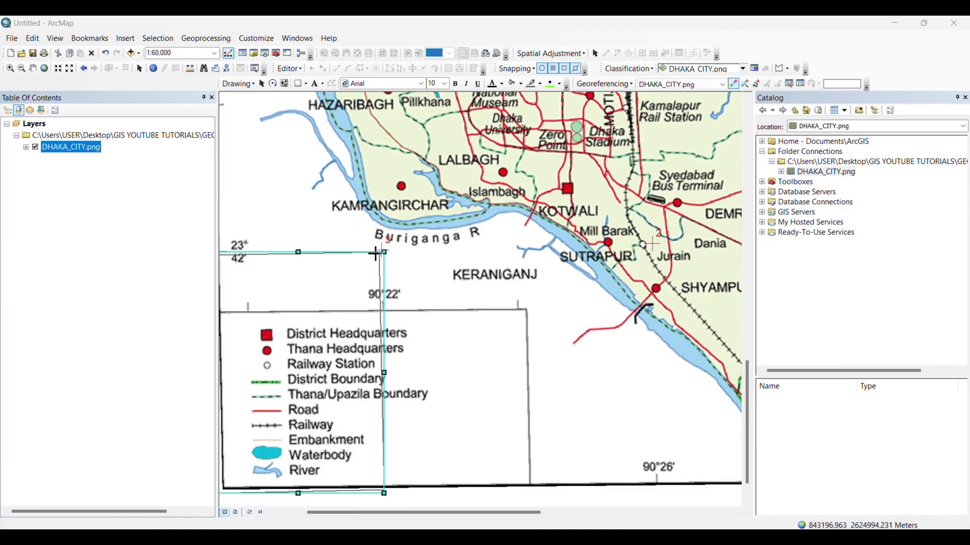
# Set the Layers data frame's display units to Degrees Minutes Seconds.
pyautogui.rightClick(41, 125)
pyautogui.click(69, 376)
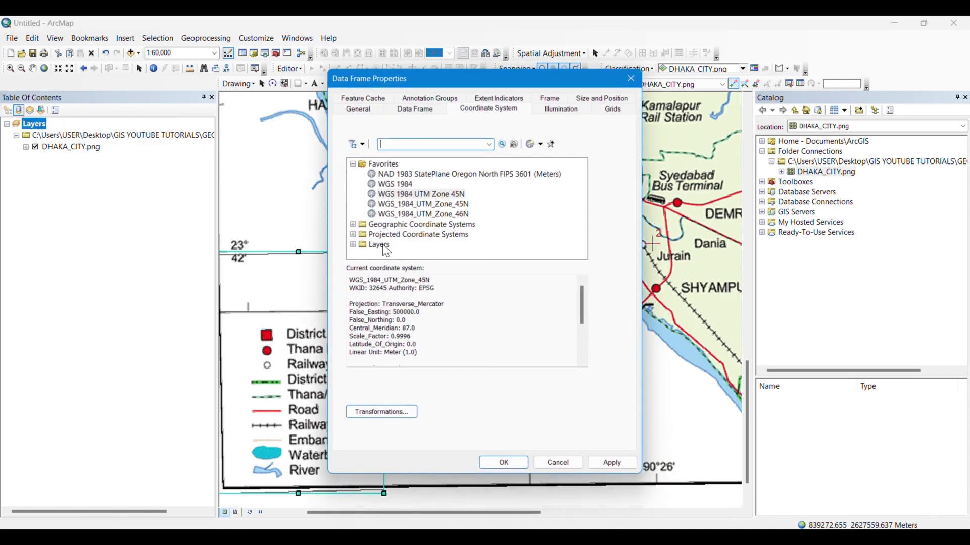
pyautogui.click(363, 108)
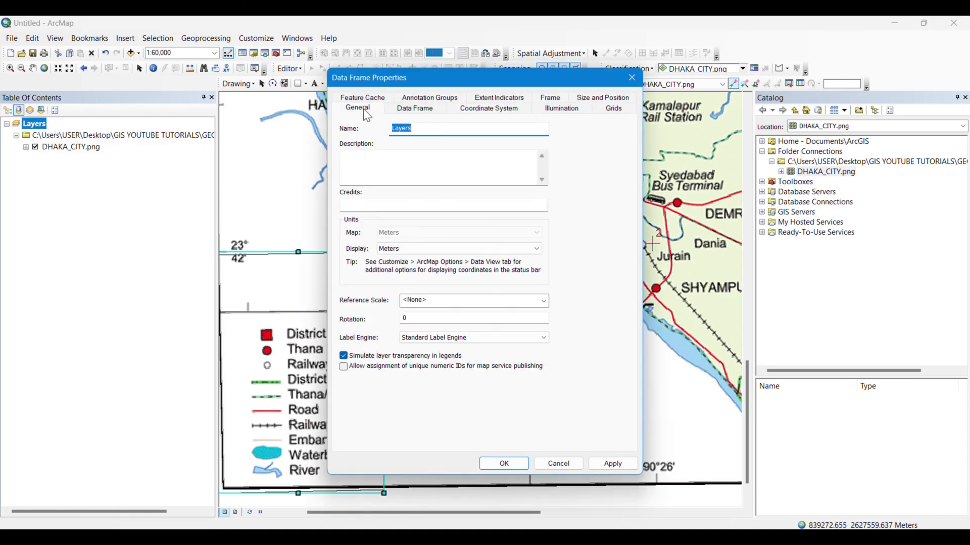
pyautogui.click(416, 250)
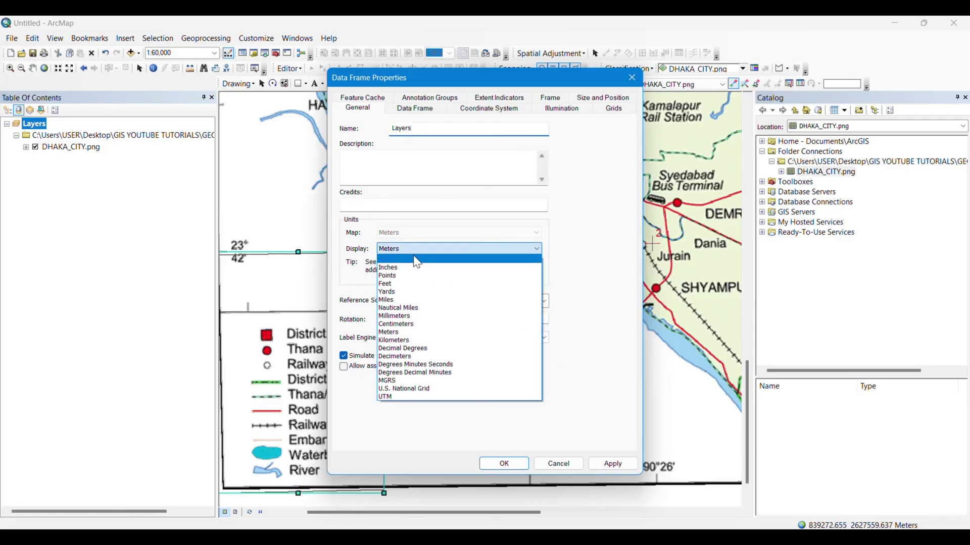
pyautogui.click(433, 373)
pyautogui.click(505, 463)
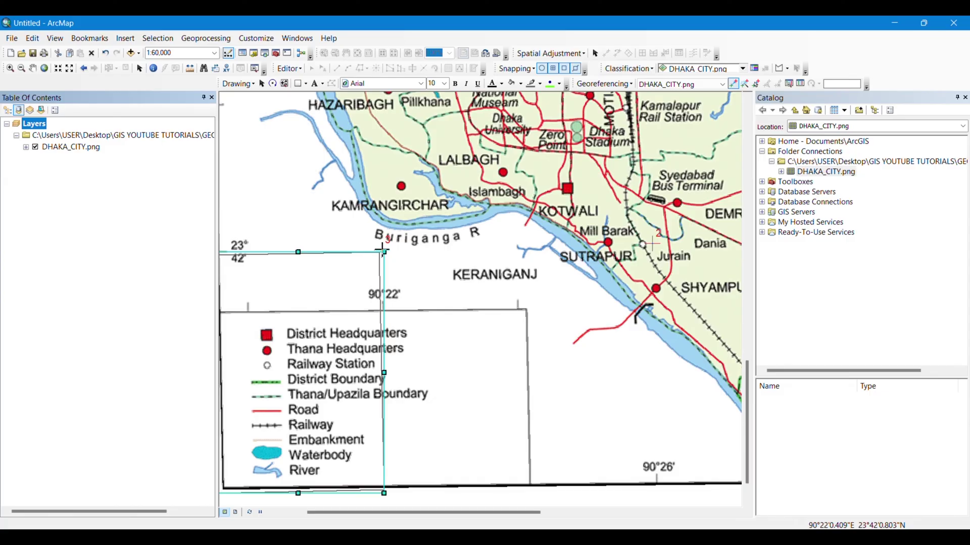
pyautogui.scroll(2, 384, 251)
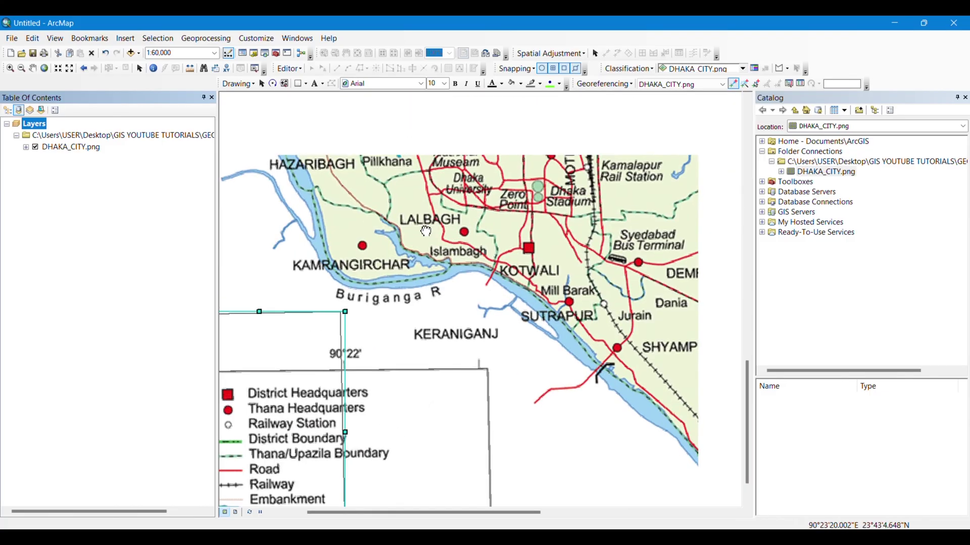
pyautogui.hscroll(5, 405, 379)
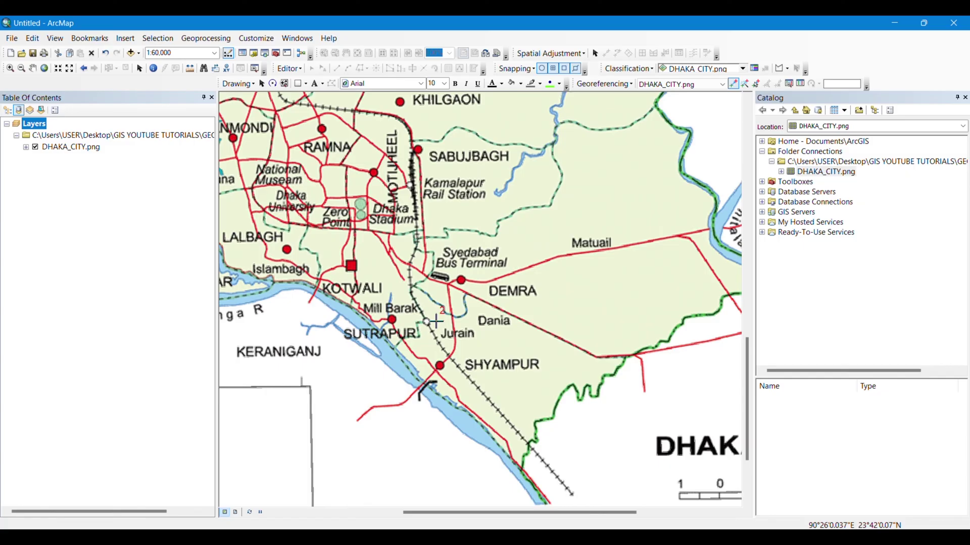
pyautogui.scroll(-3, 577, 422)
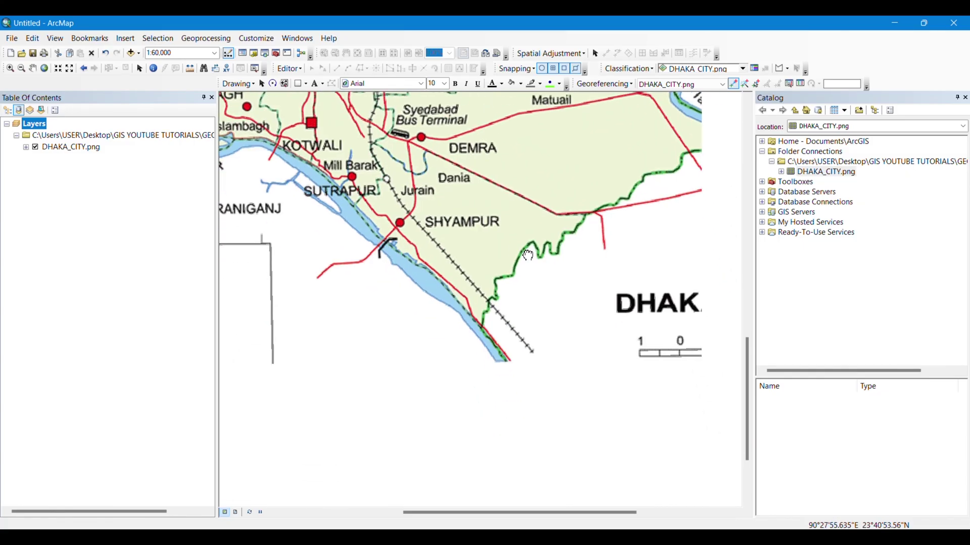
pyautogui.hscroll(4, 489, 262)
pyautogui.scroll(2, 387, 260)
pyautogui.hscroll(-1, 387, 259)
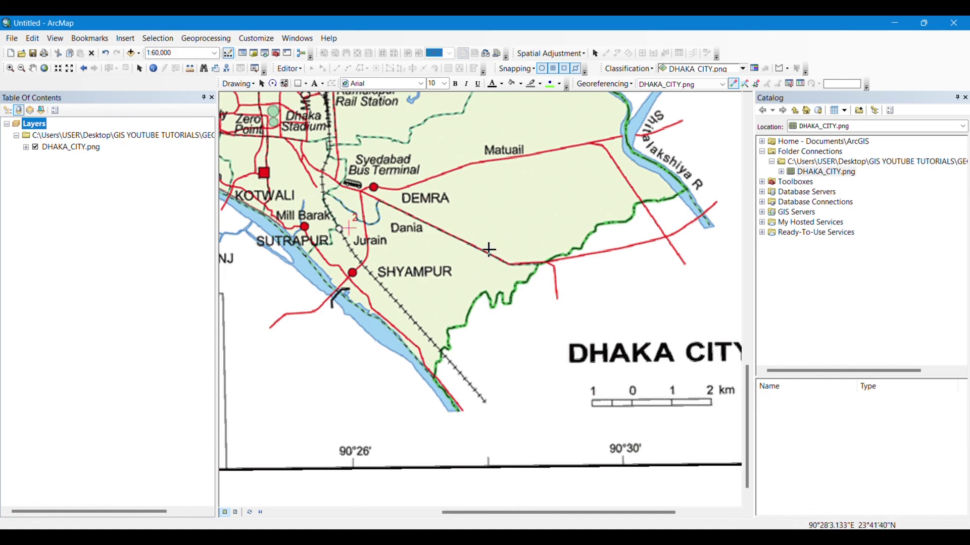
pyautogui.moveTo(488, 245)
pyautogui.mouseDown()
pyautogui.moveTo(331, 244)
pyautogui.moveTo(493, 245)
pyautogui.mouseUp()
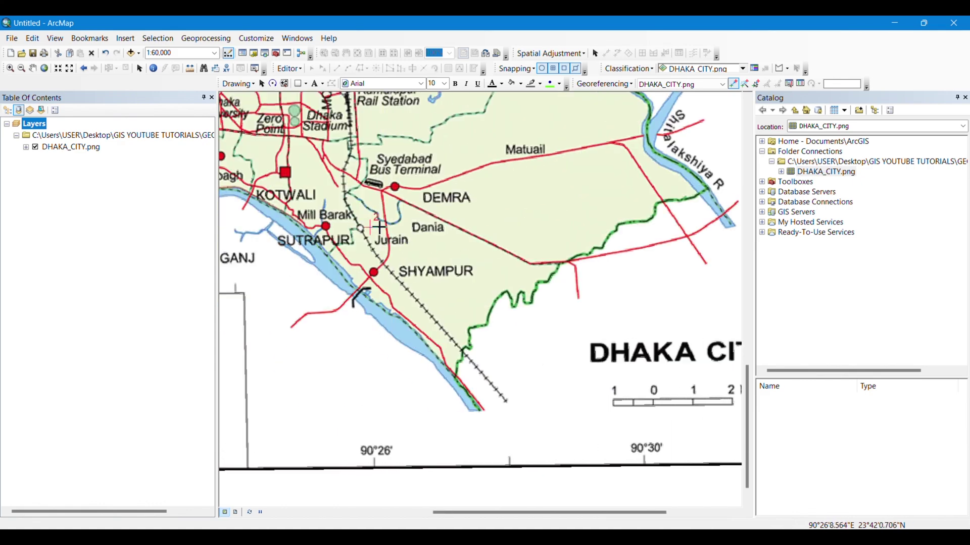
pyautogui.scroll(2, 376, 257)
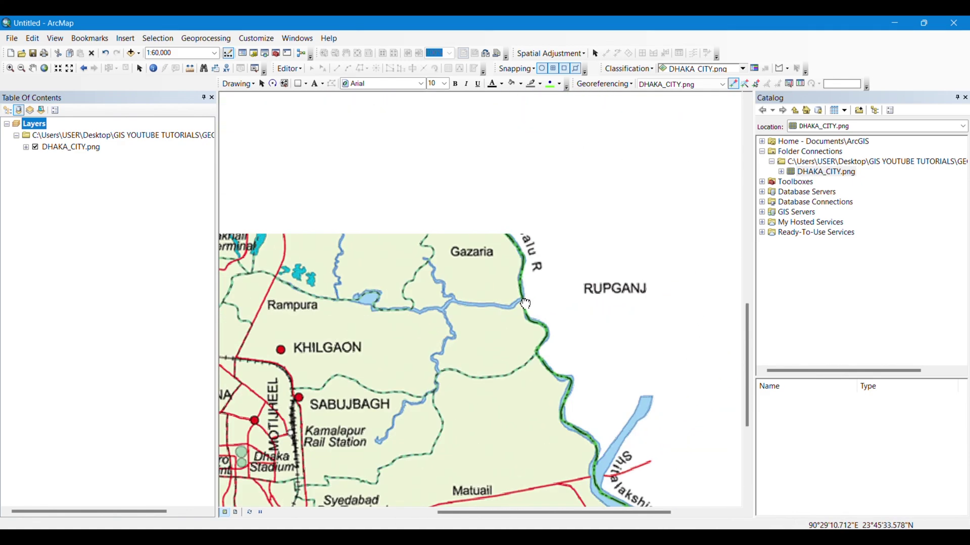
pyautogui.scroll(2, 378, 296)
pyautogui.scroll(3, 387, 350)
pyautogui.hscroll(1, 387, 349)
pyautogui.scroll(3, 612, 396)
pyautogui.hscroll(-4, 612, 396)
pyautogui.hscroll(-2, 581, 228)
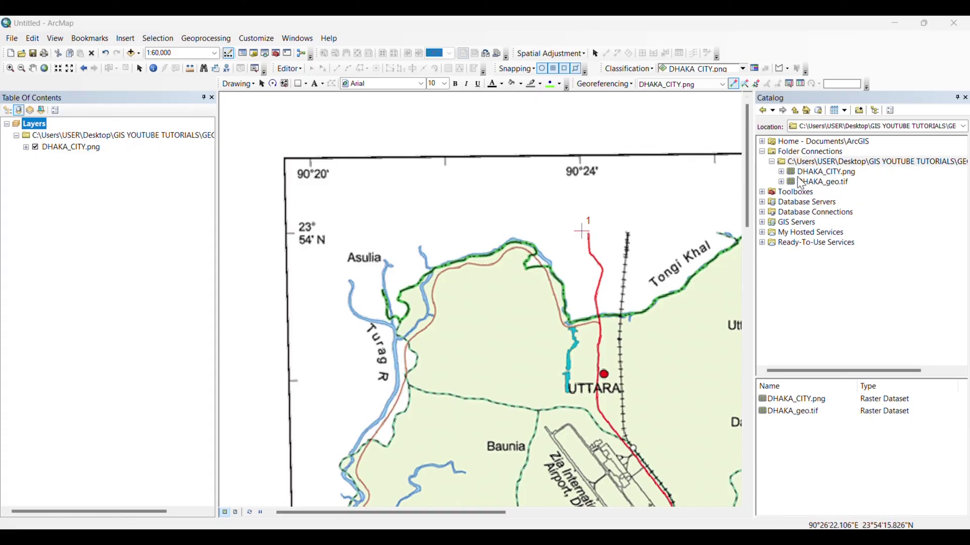
# Refresh the tutorial folder, remove DHAKA_CITY.png, and drag DHAKA_geo.tif onto the map.
pyautogui.rightClick(809, 165)
pyautogui.click(823, 217)
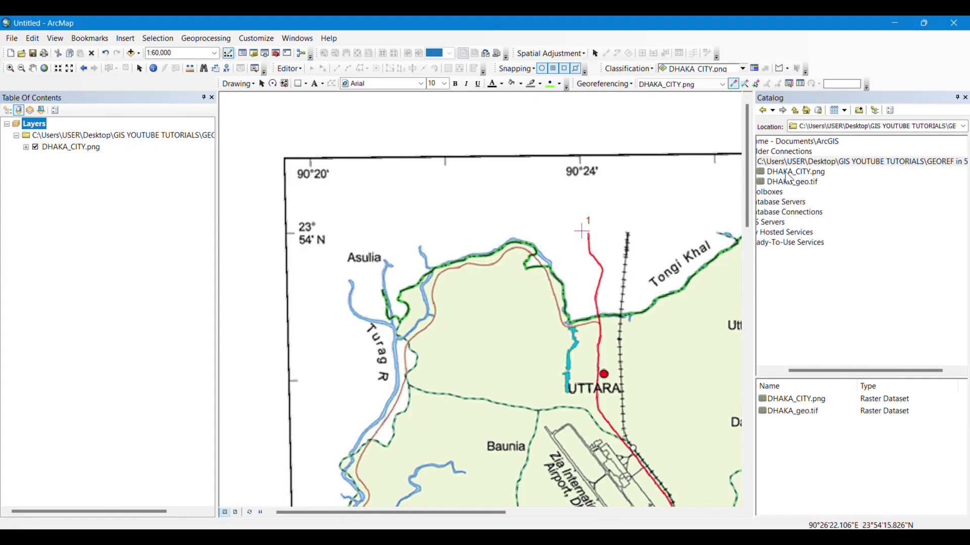
pyautogui.click(69, 147)
pyautogui.rightClick(67, 148)
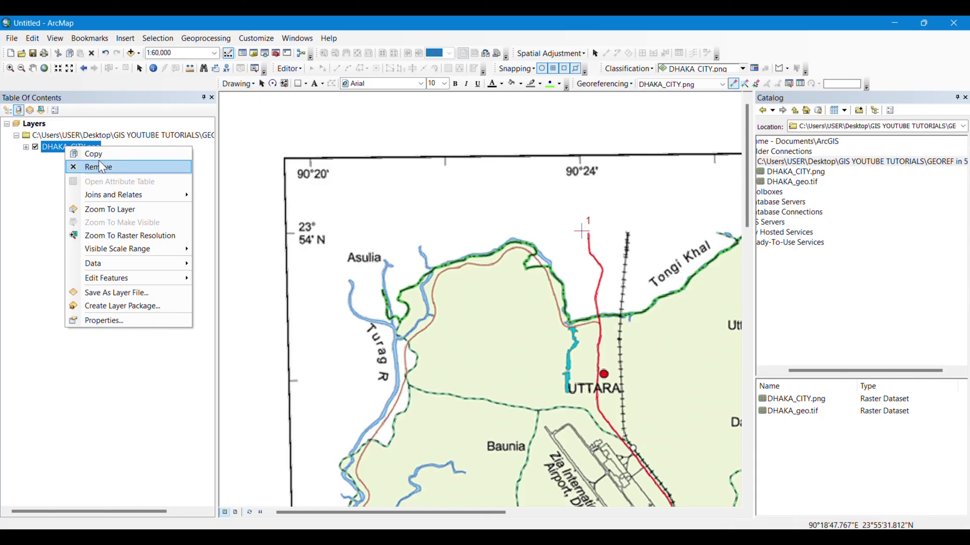
pyautogui.click(87, 166)
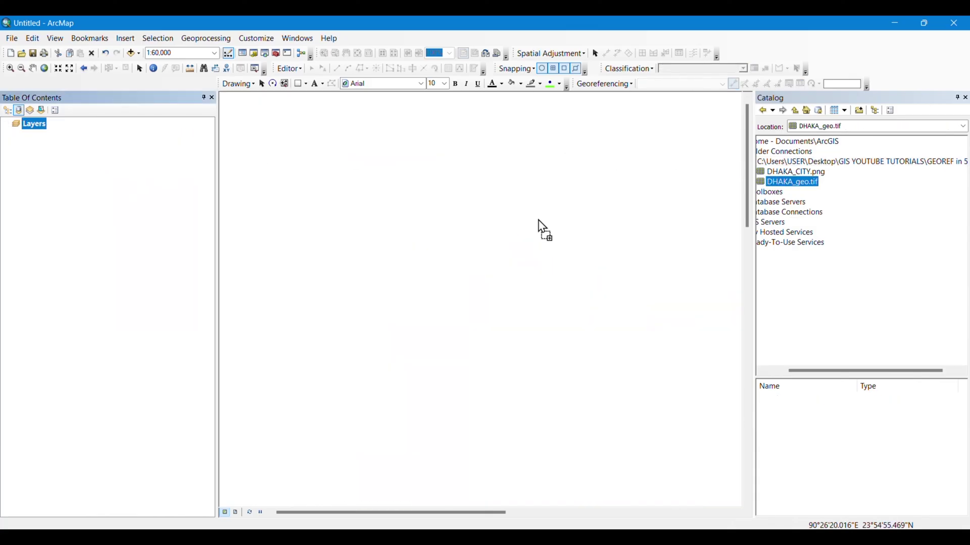
pyautogui.moveTo(790, 183); pyautogui.dragTo(487, 239)
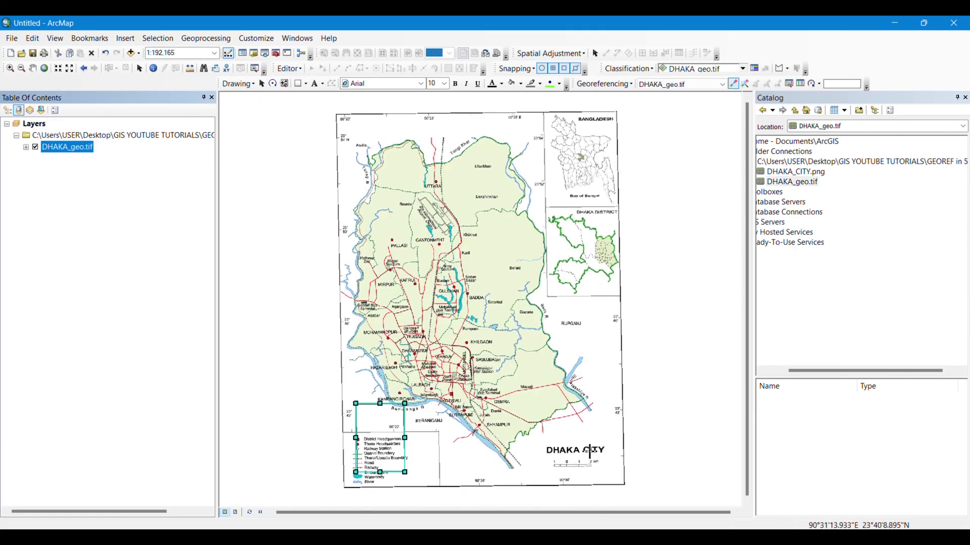